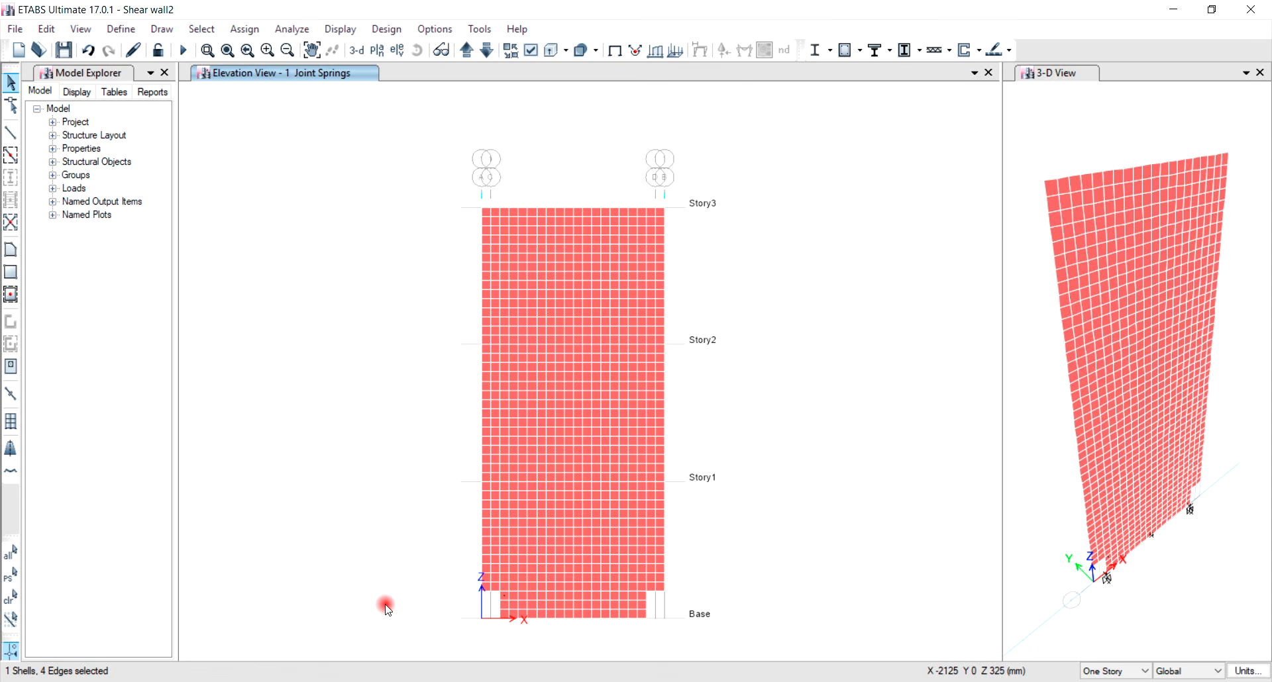
Add a new link property named RSFJ with the link type Damper - Friction Spring
click(132, 38)
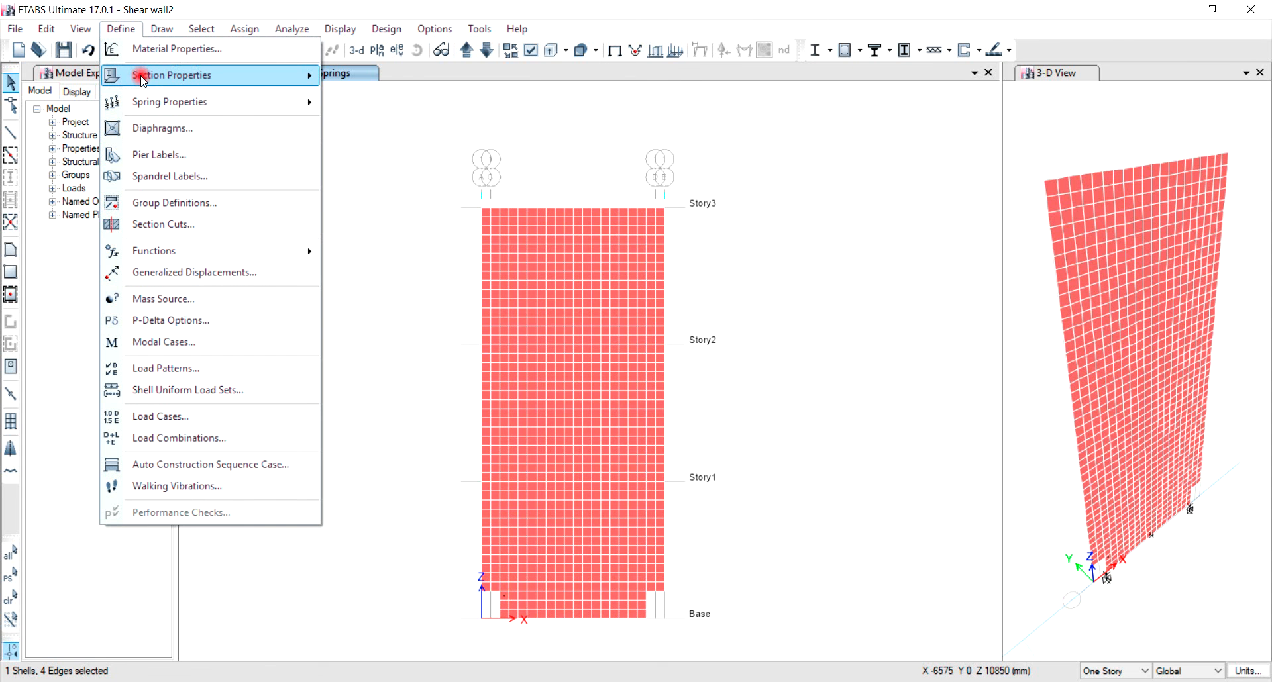
mouse_move(216, 76)
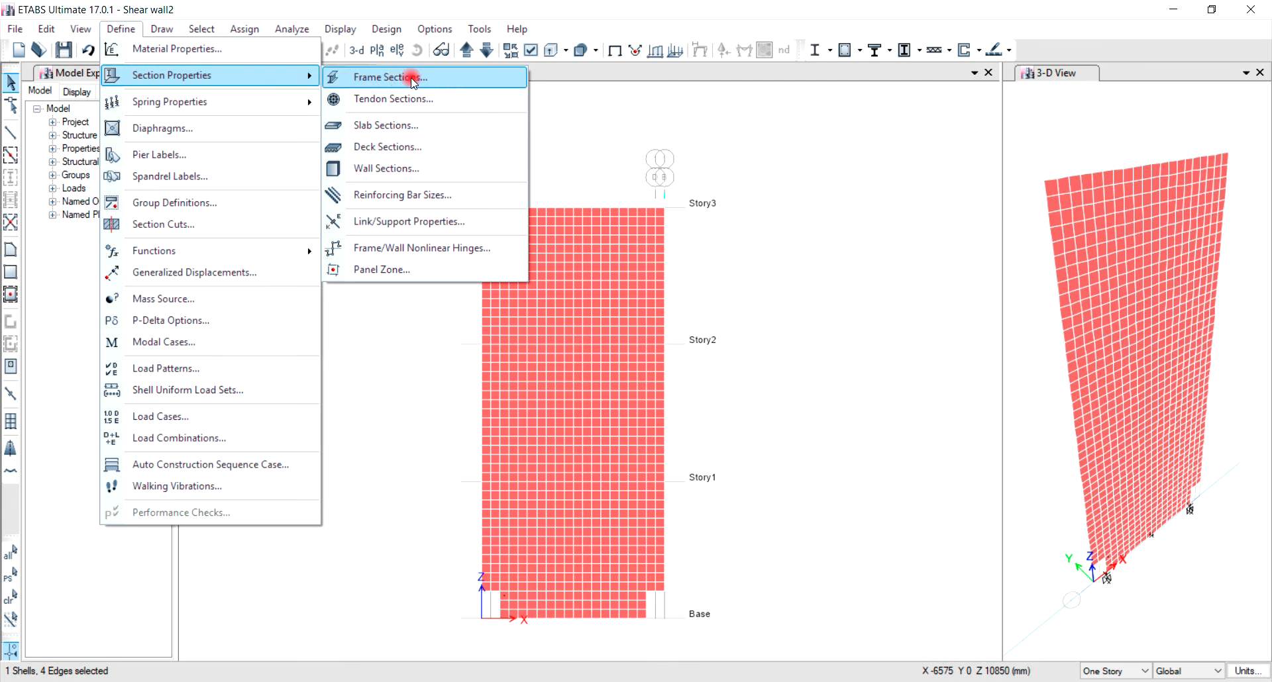
click(402, 224)
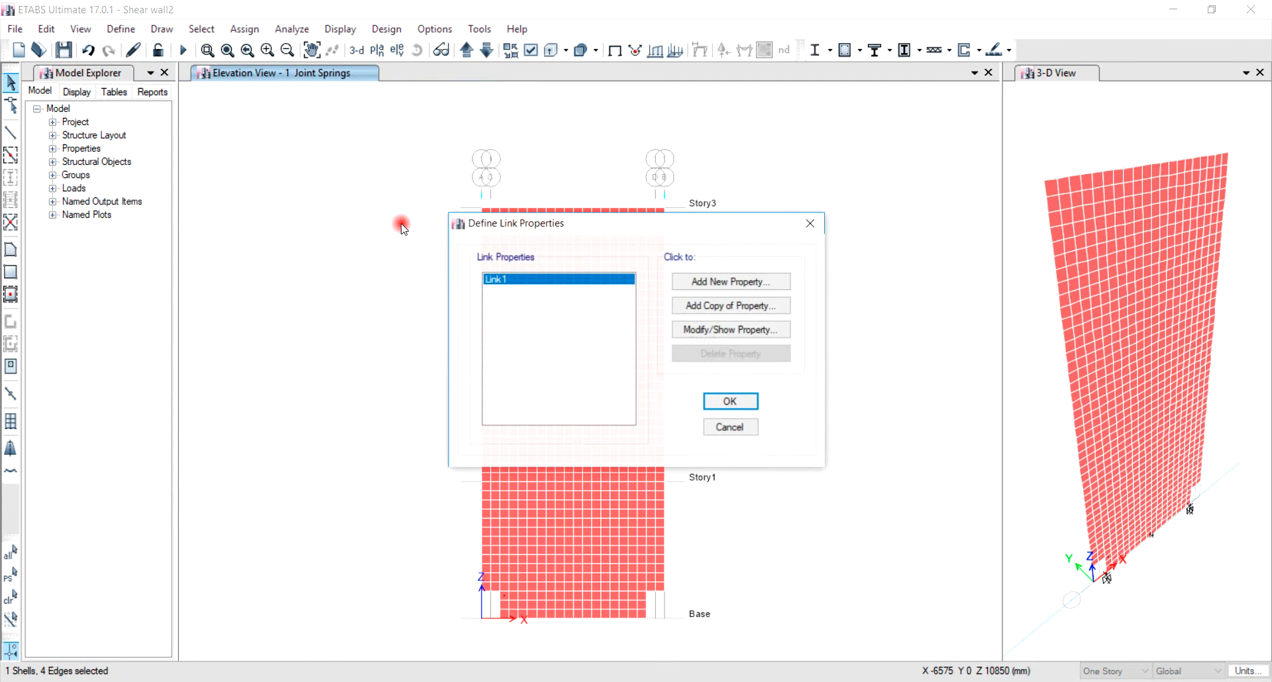
click(733, 283)
double_click(547, 161)
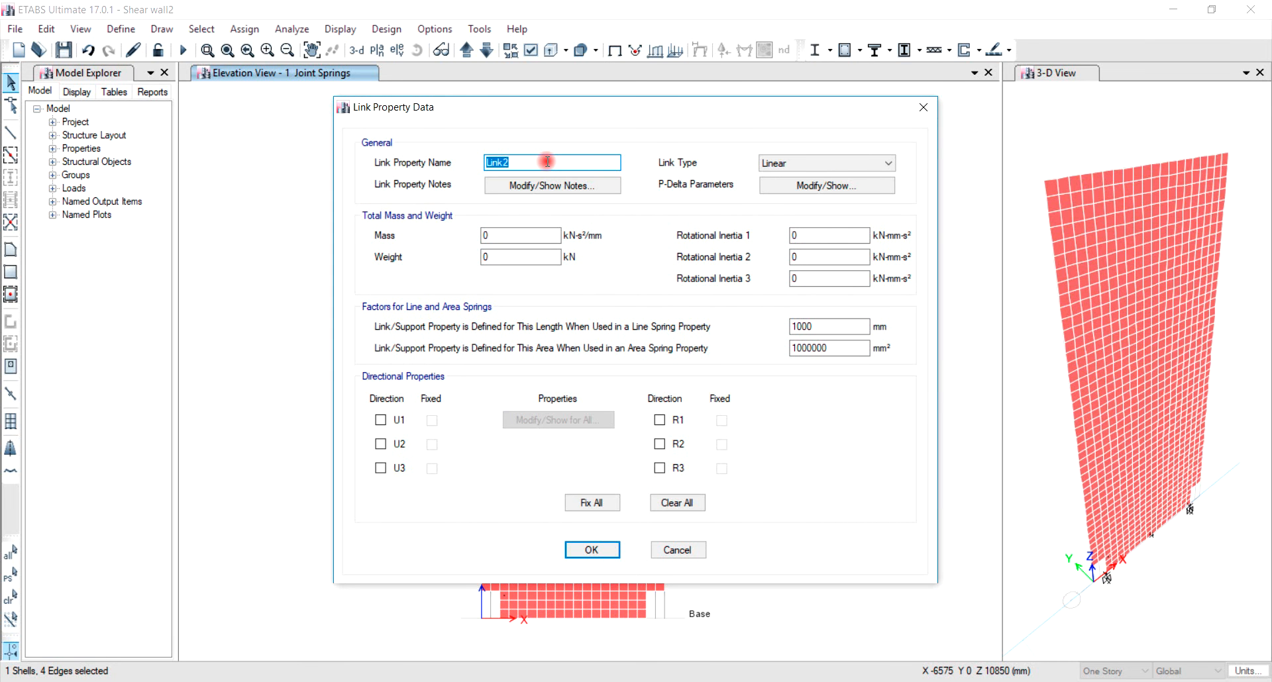
text(RSFJ)
key(Home)
key(Delete)
click(827, 165)
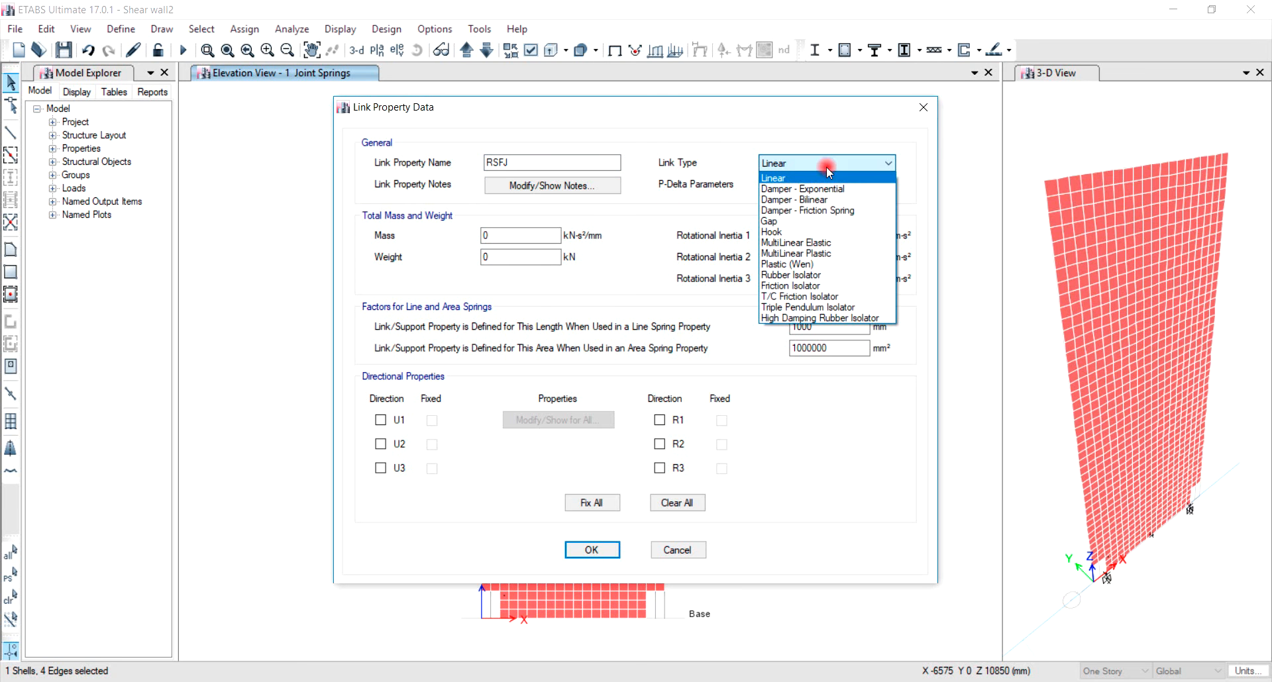
click(828, 210)
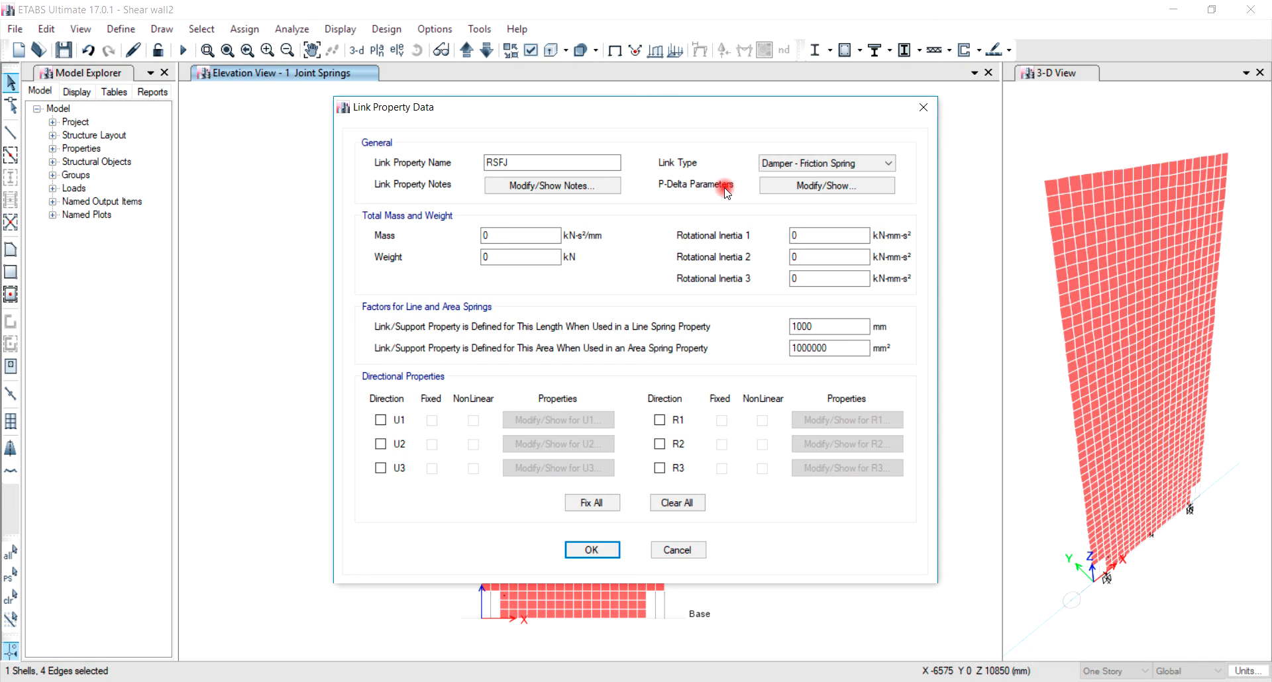
Activate nonlinear U1 for RSFJ with initial stiffness 75, loading slipping stiffness 2.5 and unloading slipping stiffness 0.8 kN/mm
click(380, 420)
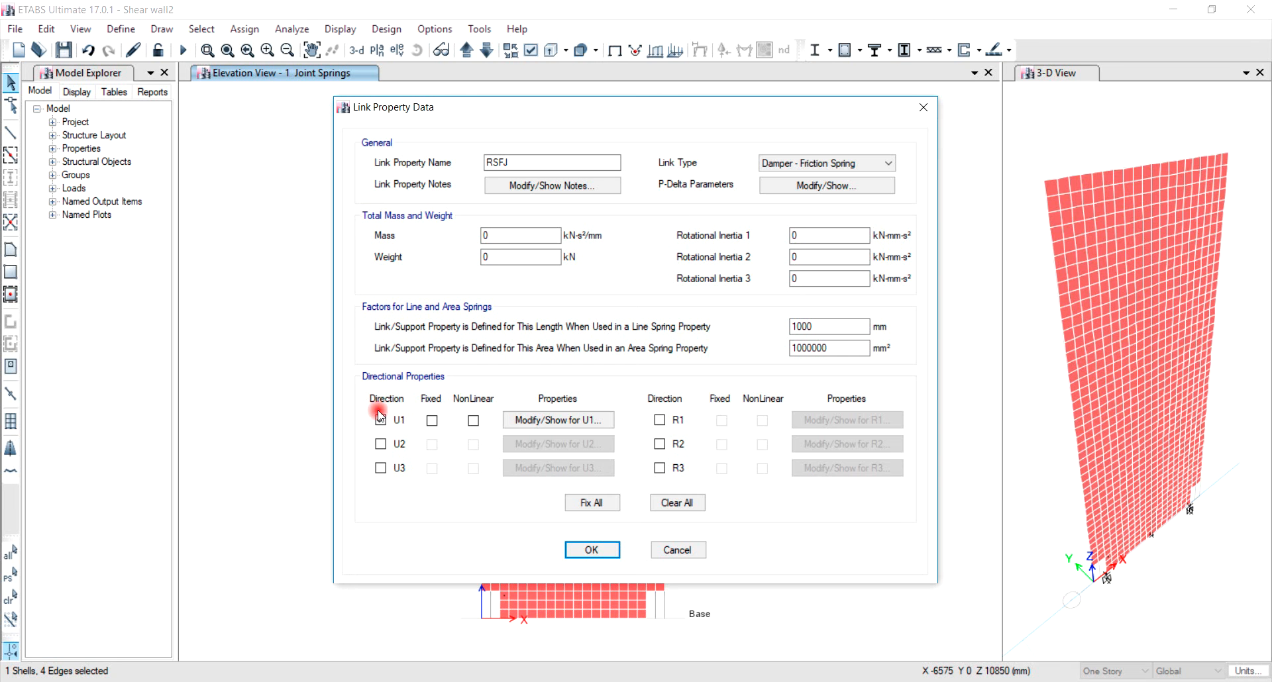
click(474, 421)
click(550, 420)
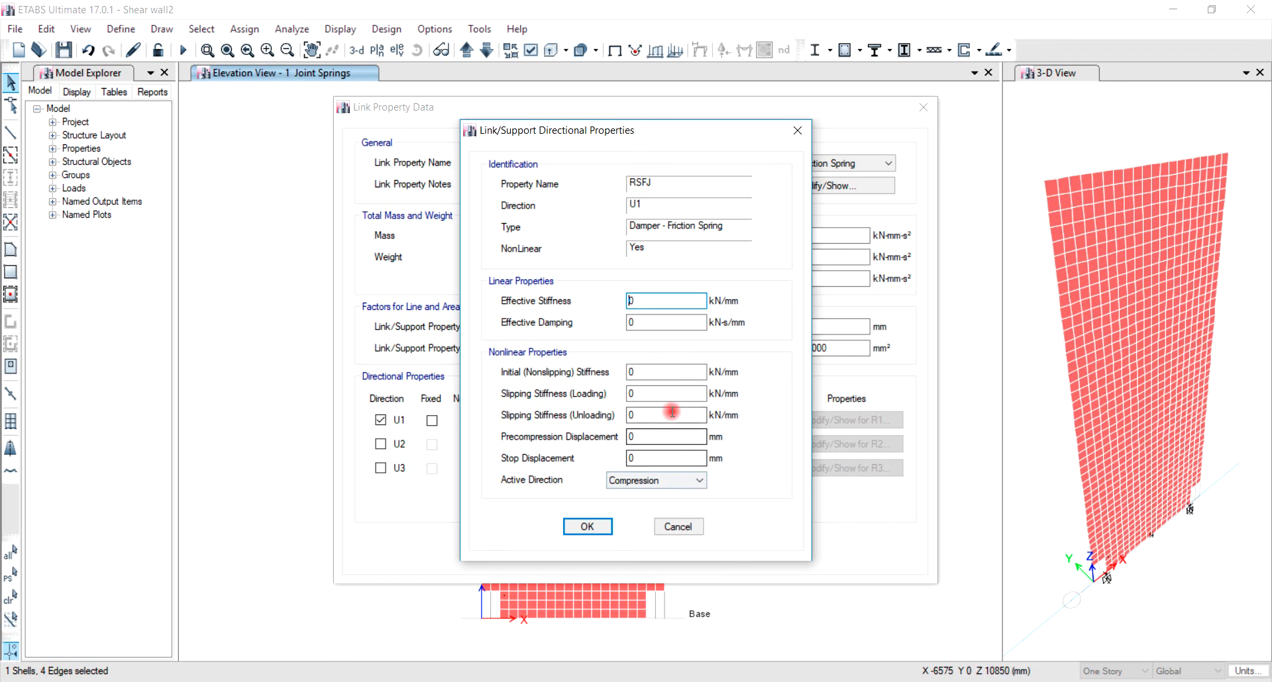
double_click(673, 370)
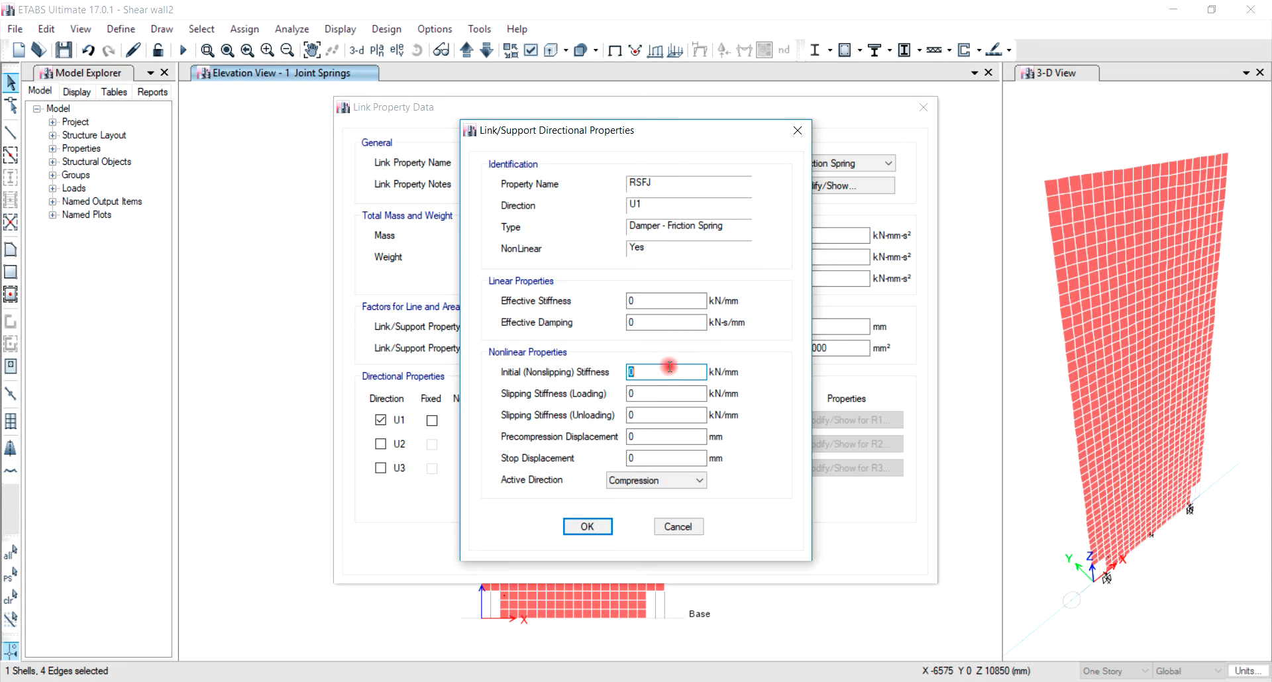
text(75)
double_click(665, 394)
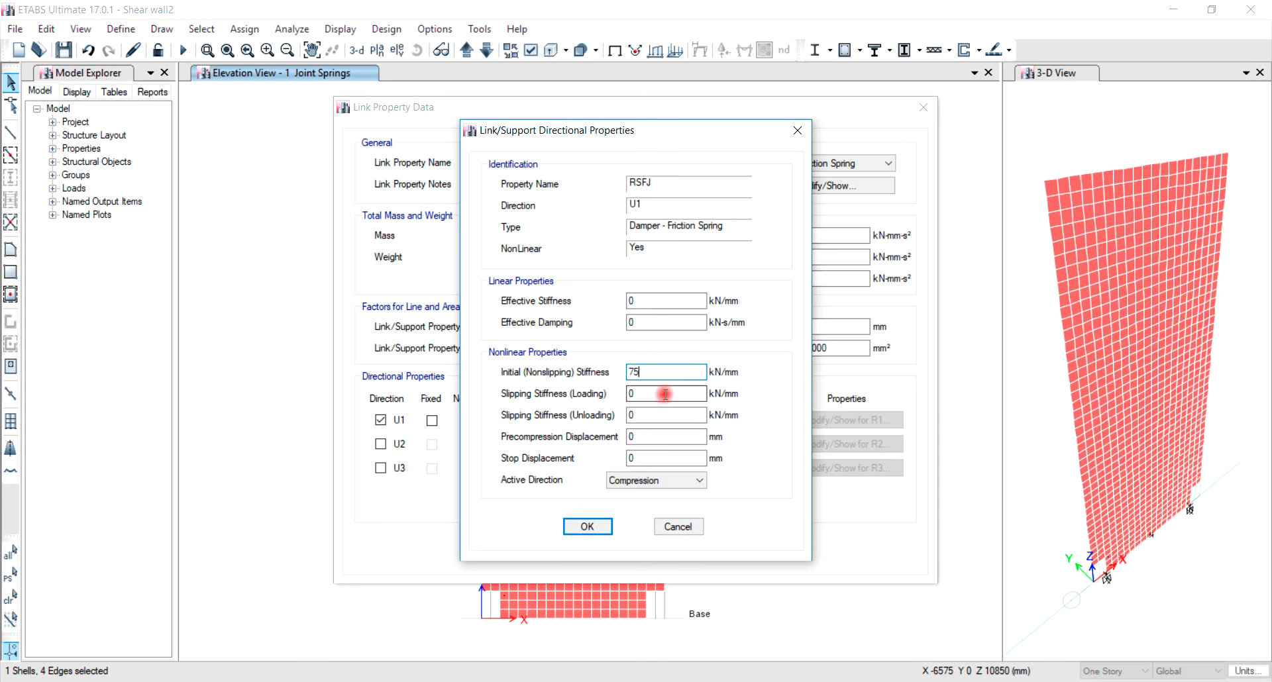
text(2.5)
click(671, 416)
drag(671, 416, 610, 417)
text(0.8)
Set RSFJ's U1 precompression displacement to -50 mm, stop displacement to 50 mm and active direction to Both, and save the property
drag(655, 437, 620, 440)
text(-)
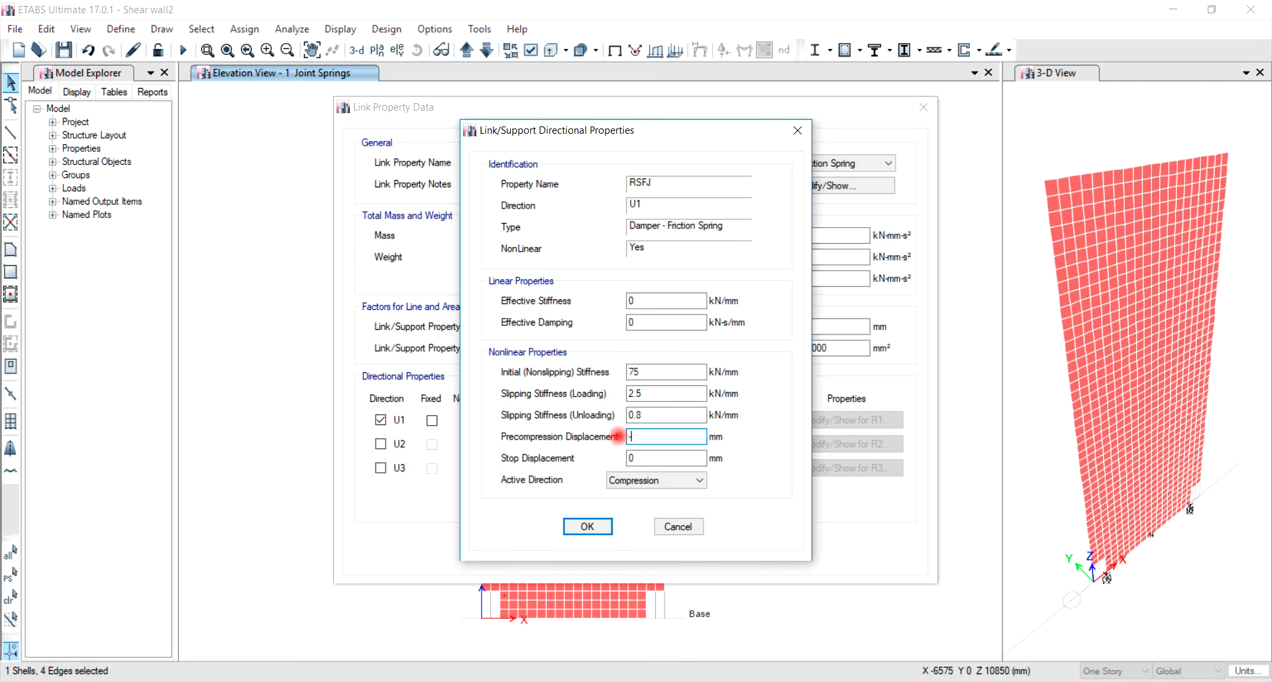
text(50)
click(662, 458)
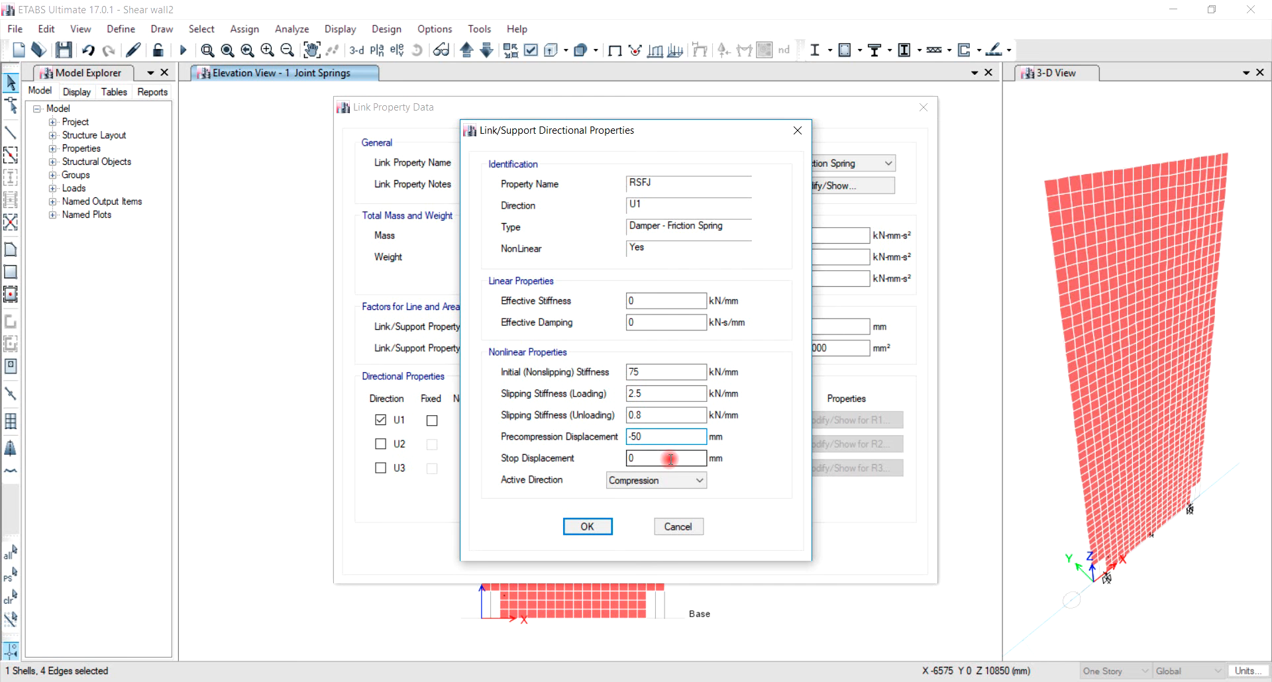
drag(671, 458, 618, 458)
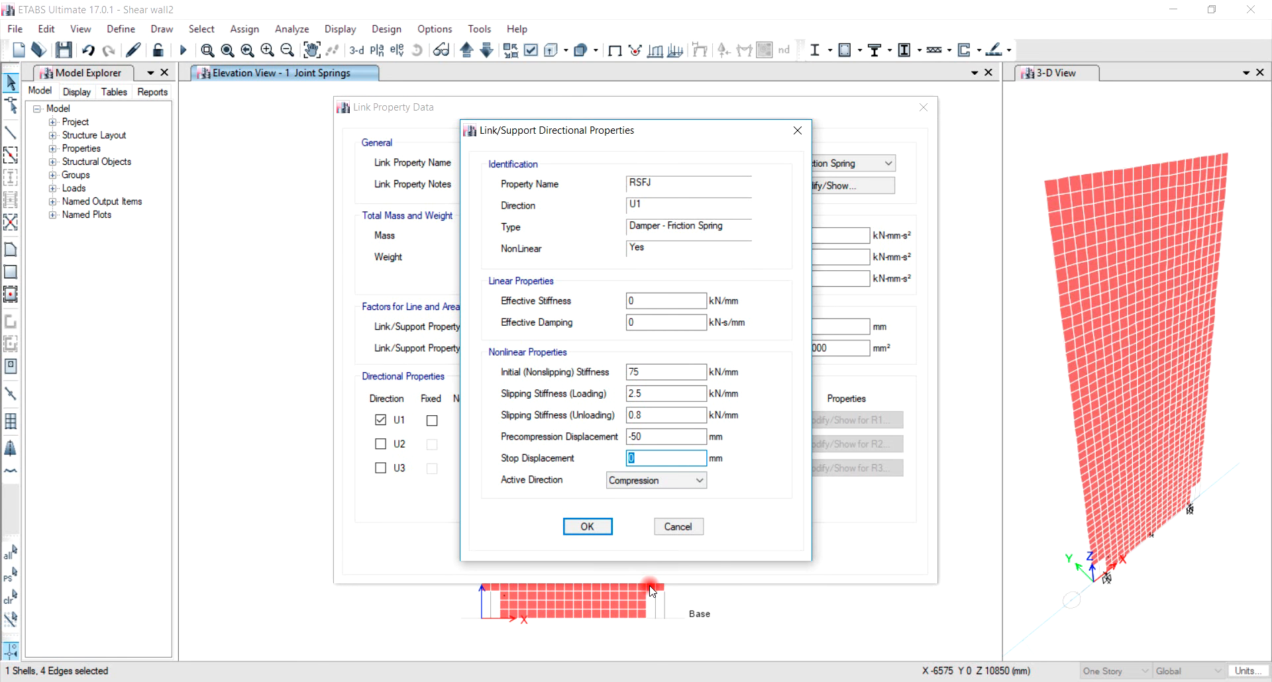
text(50)
click(620, 480)
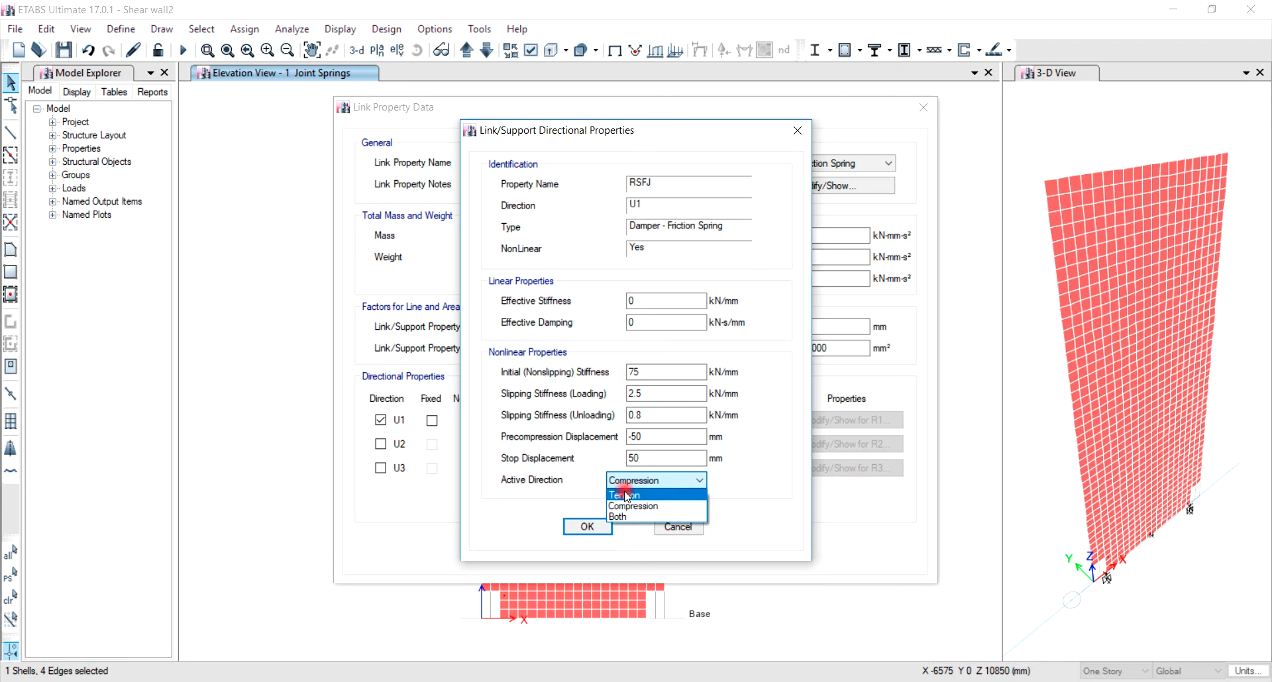
click(626, 515)
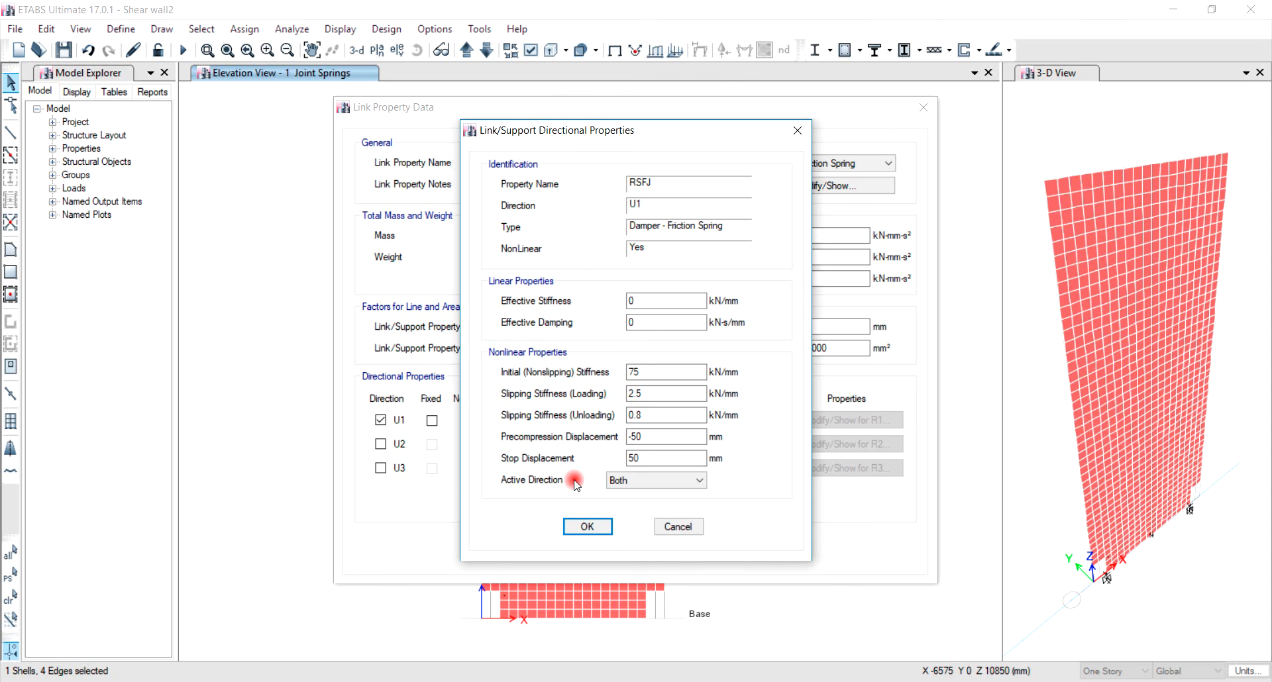
click(587, 526)
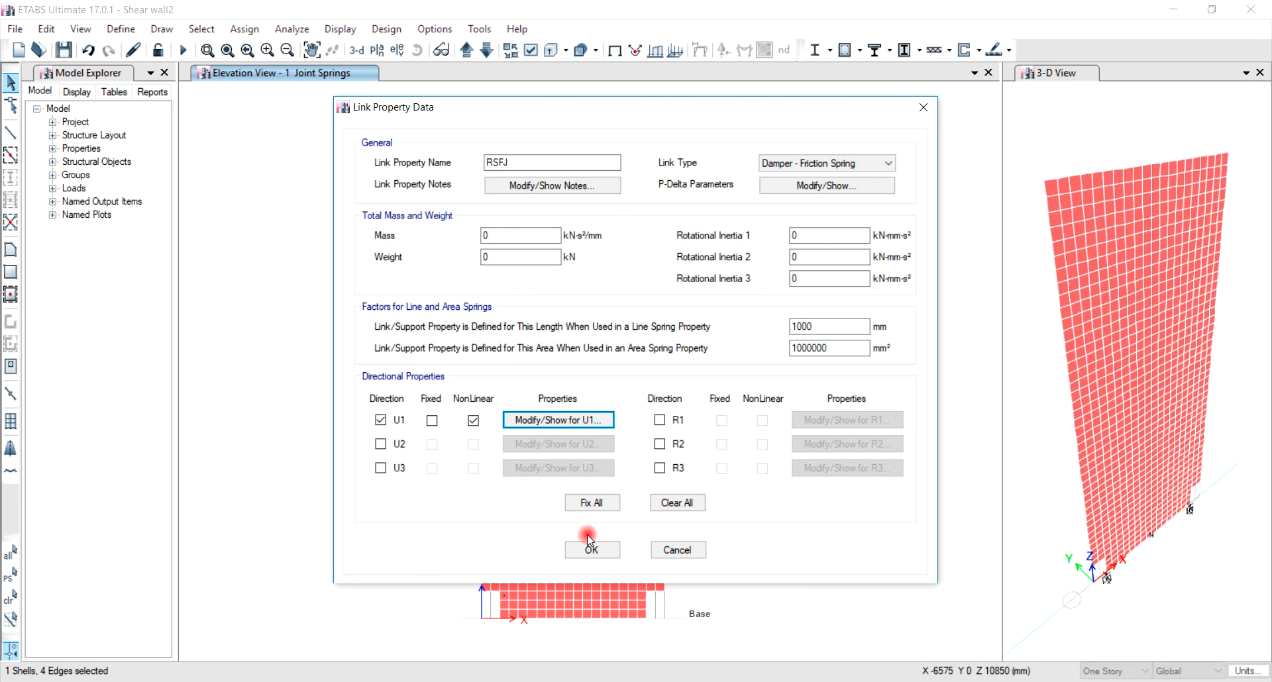
click(586, 550)
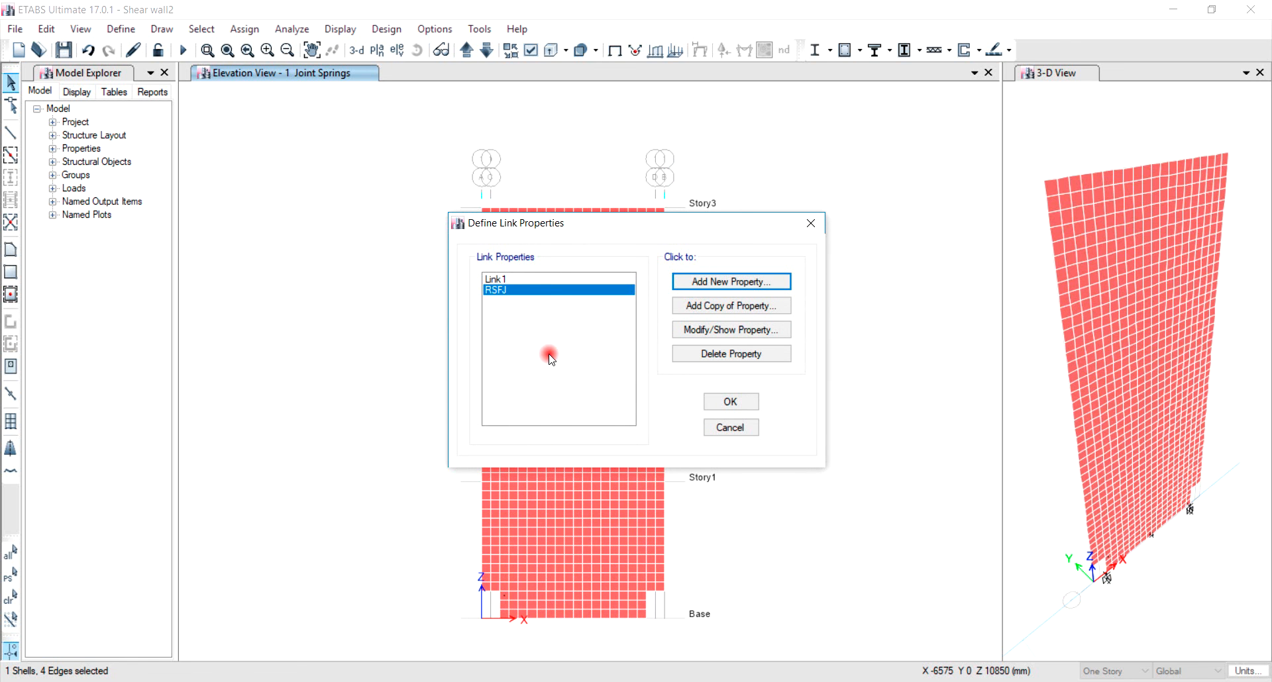
Add another link property named Foundation with the link type Gap
click(735, 282)
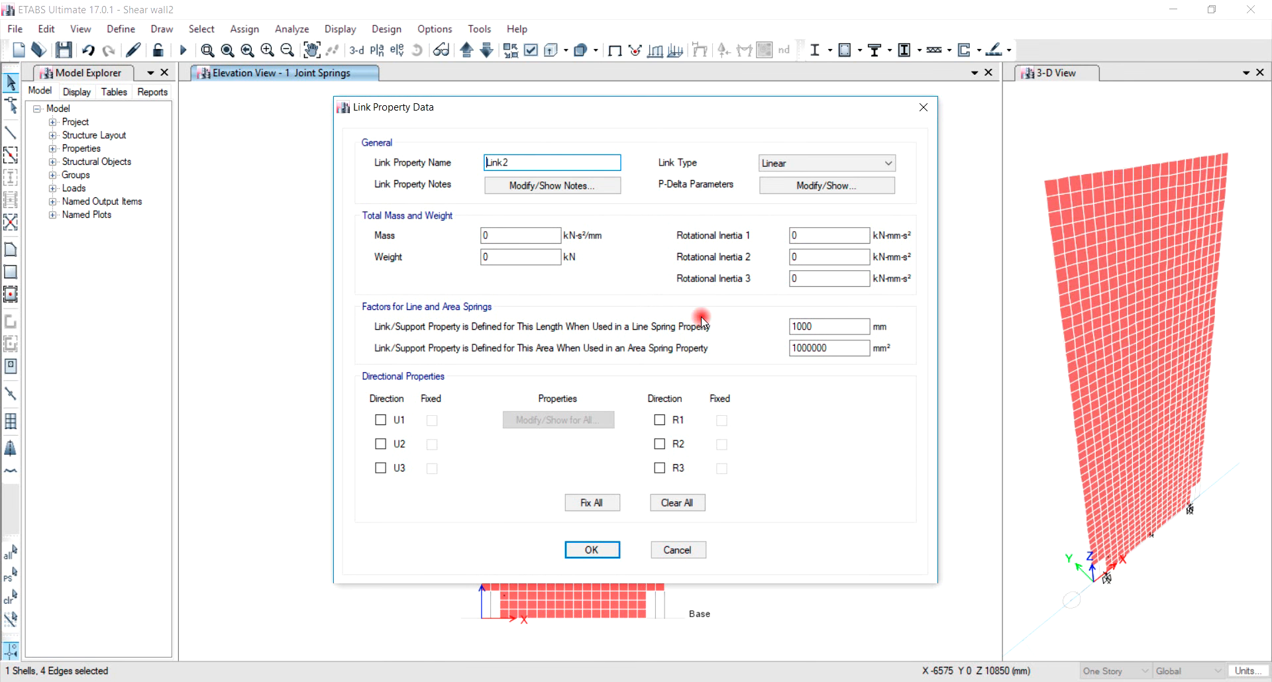
drag(559, 165, 394, 162)
text(Foundation)
click(814, 163)
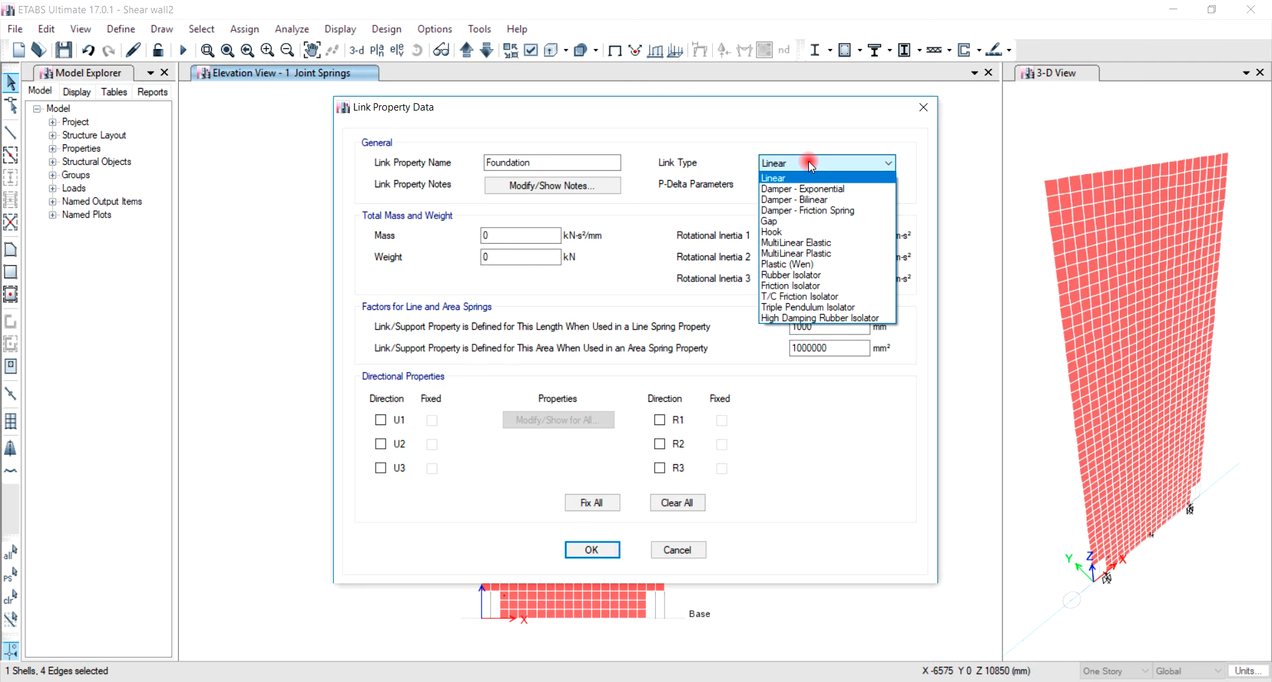
click(810, 221)
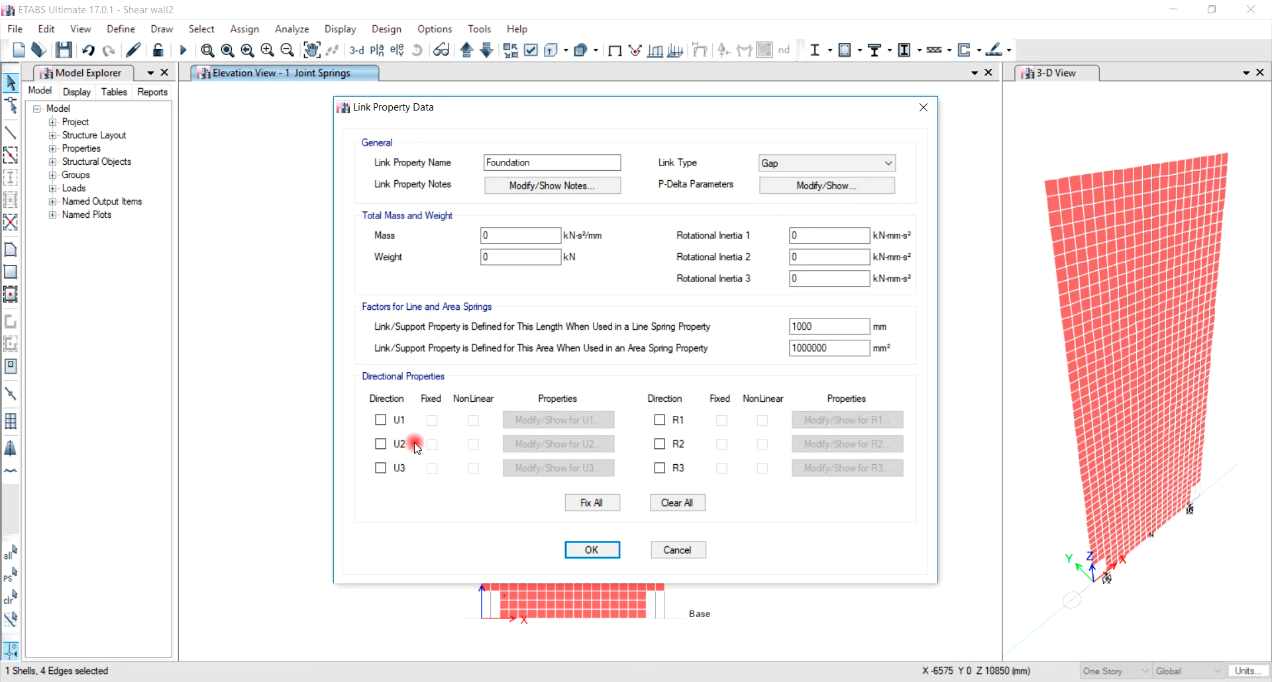
Activate nonlinear U1 for the Foundation link with a stiffness of 500 kN/mm, and save the link properties
click(396, 423)
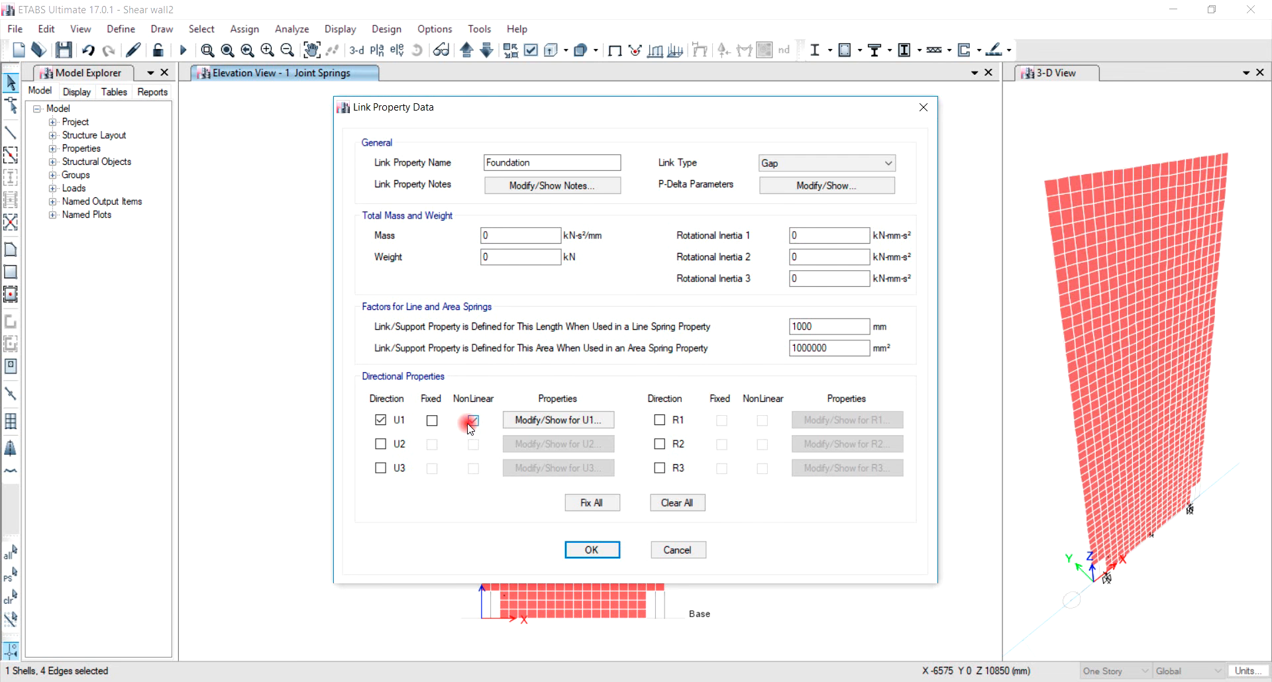
click(559, 421)
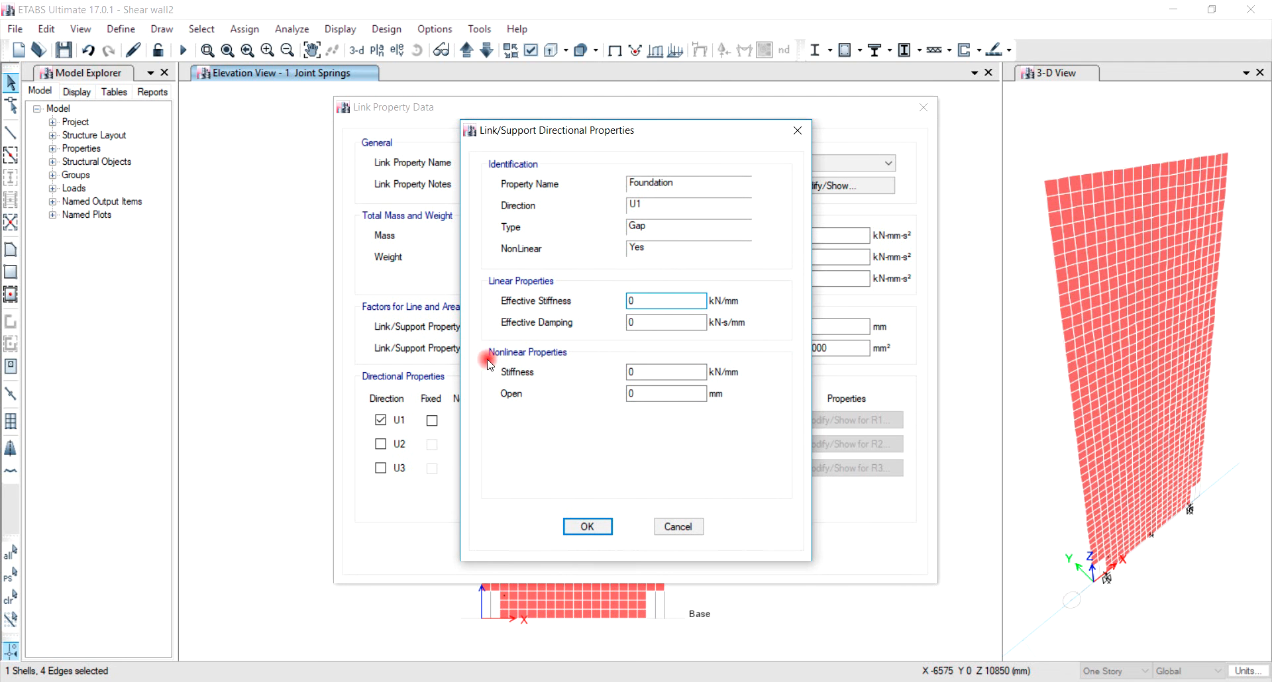
double_click(646, 371)
click(646, 394)
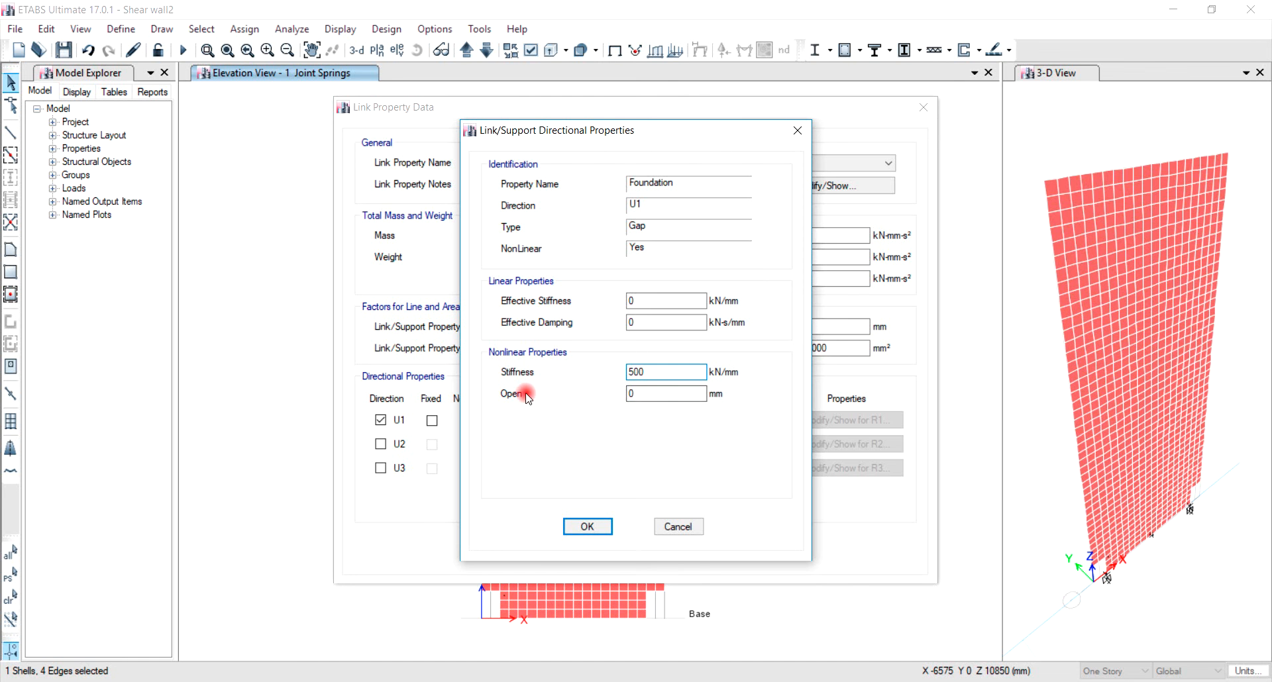
click(633, 394)
double_click(632, 394)
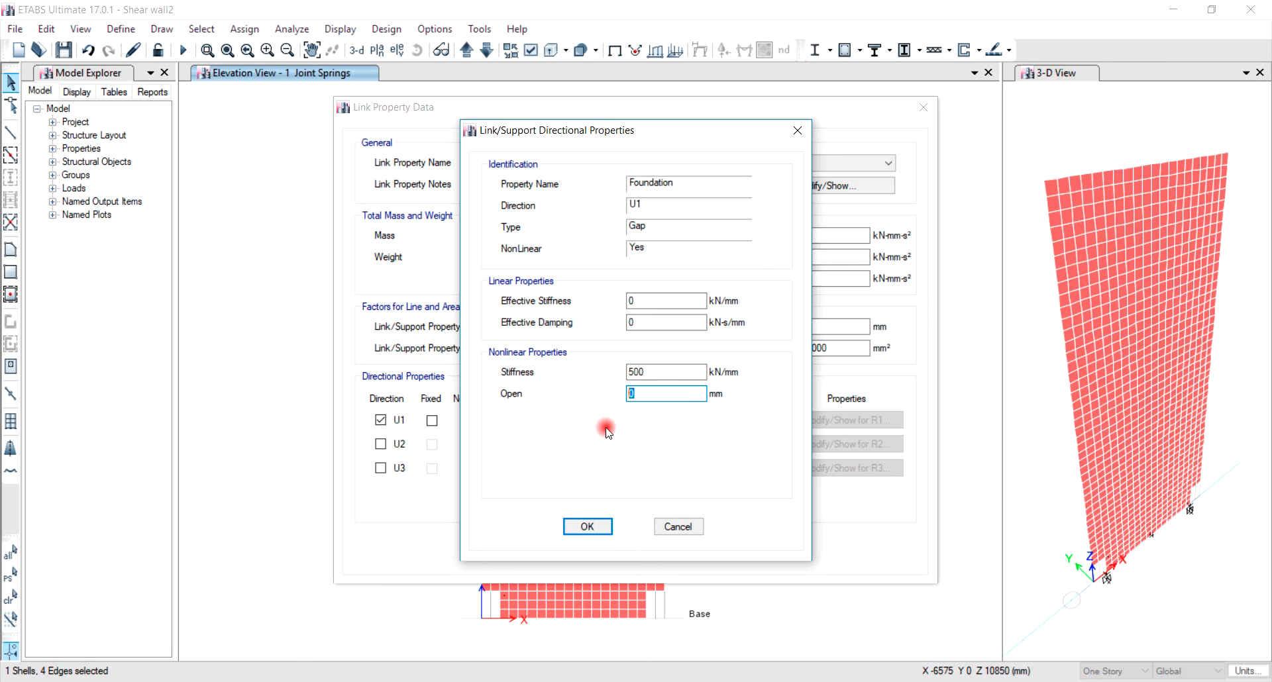
click(588, 527)
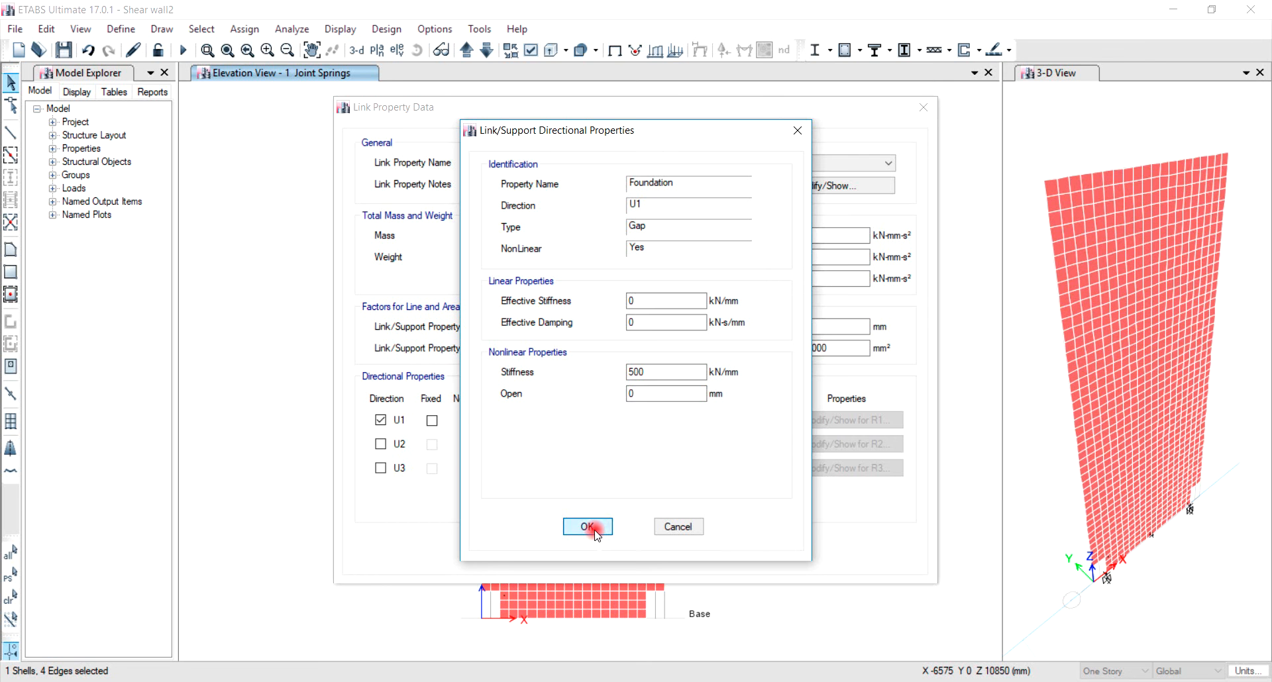
click(593, 557)
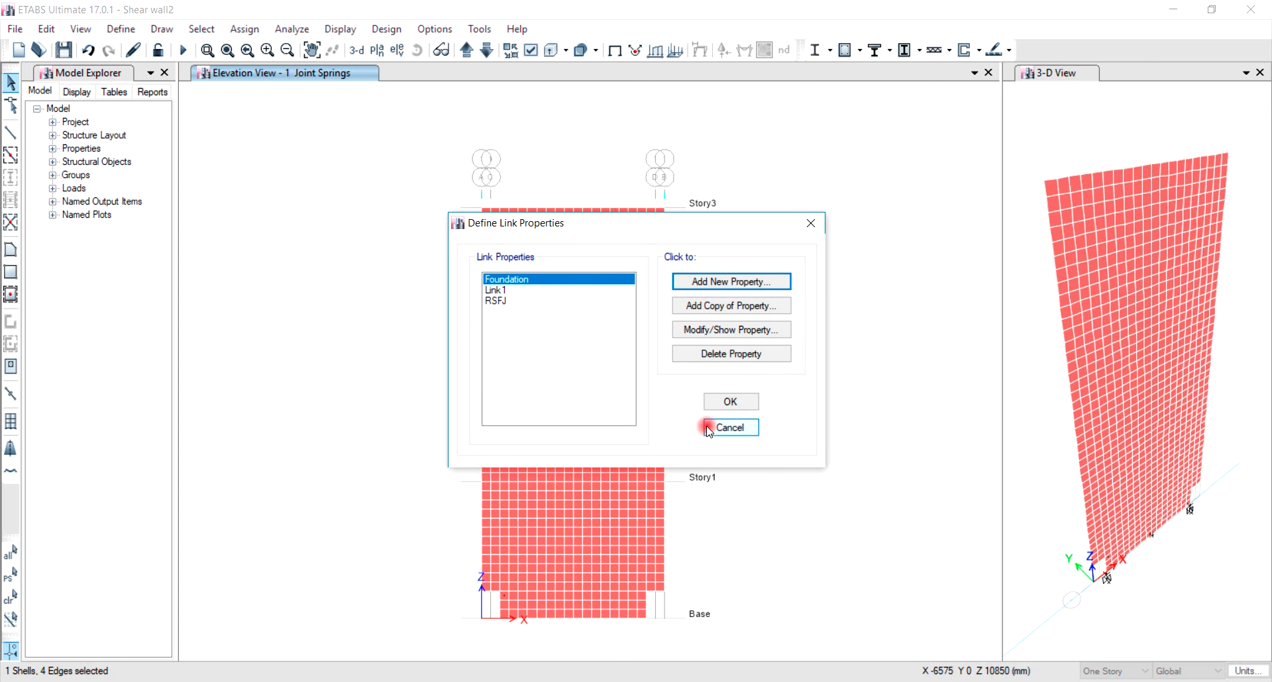
click(729, 405)
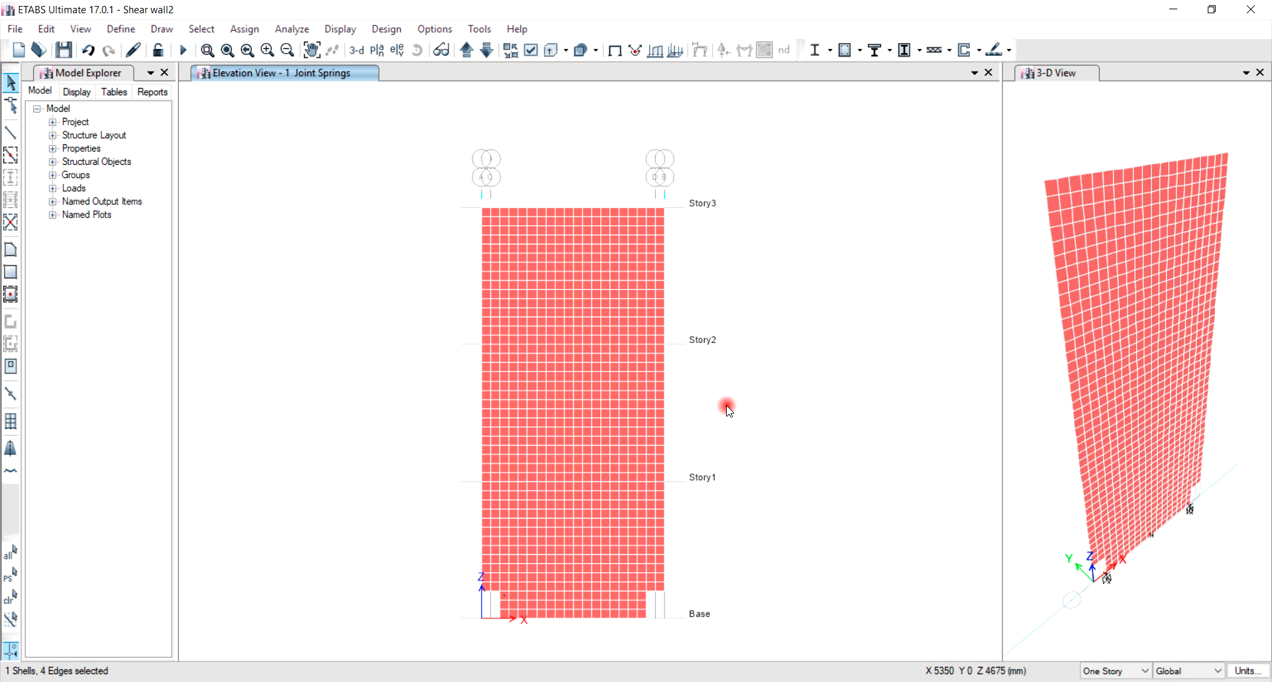
Draw a vertical RSFJ link in each of the two bottom corner notches of the wall, between the wall and the base
click(161, 28)
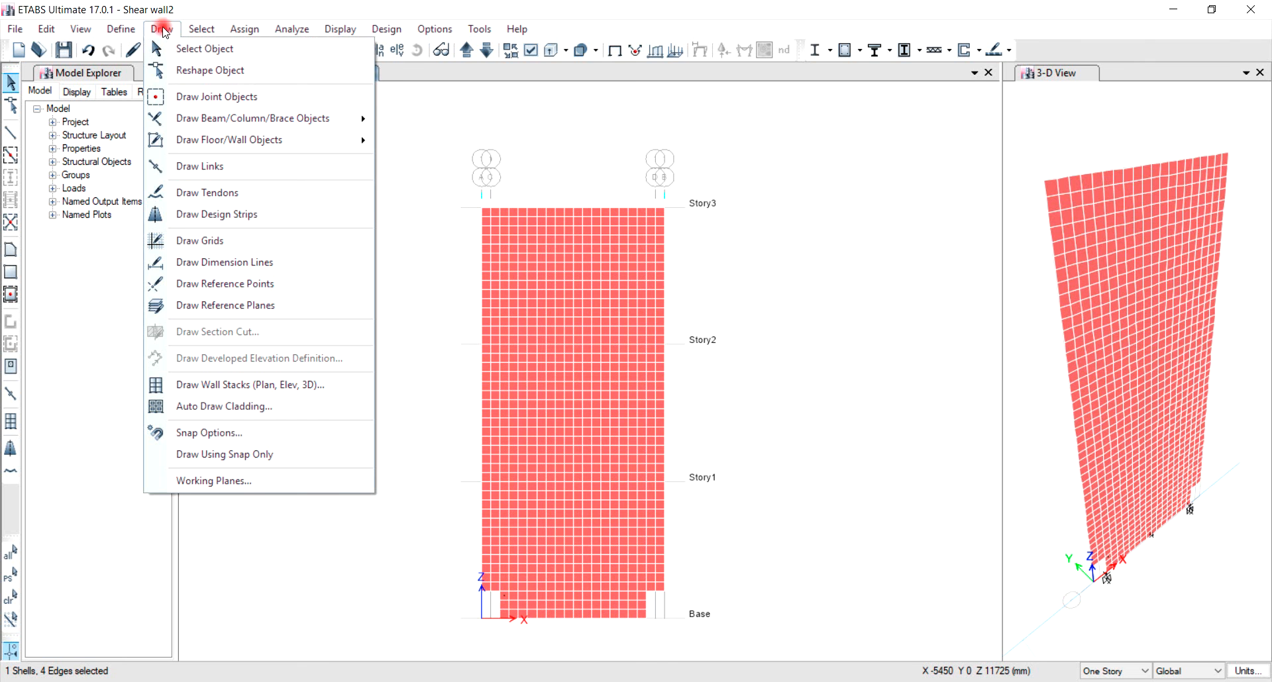
click(193, 167)
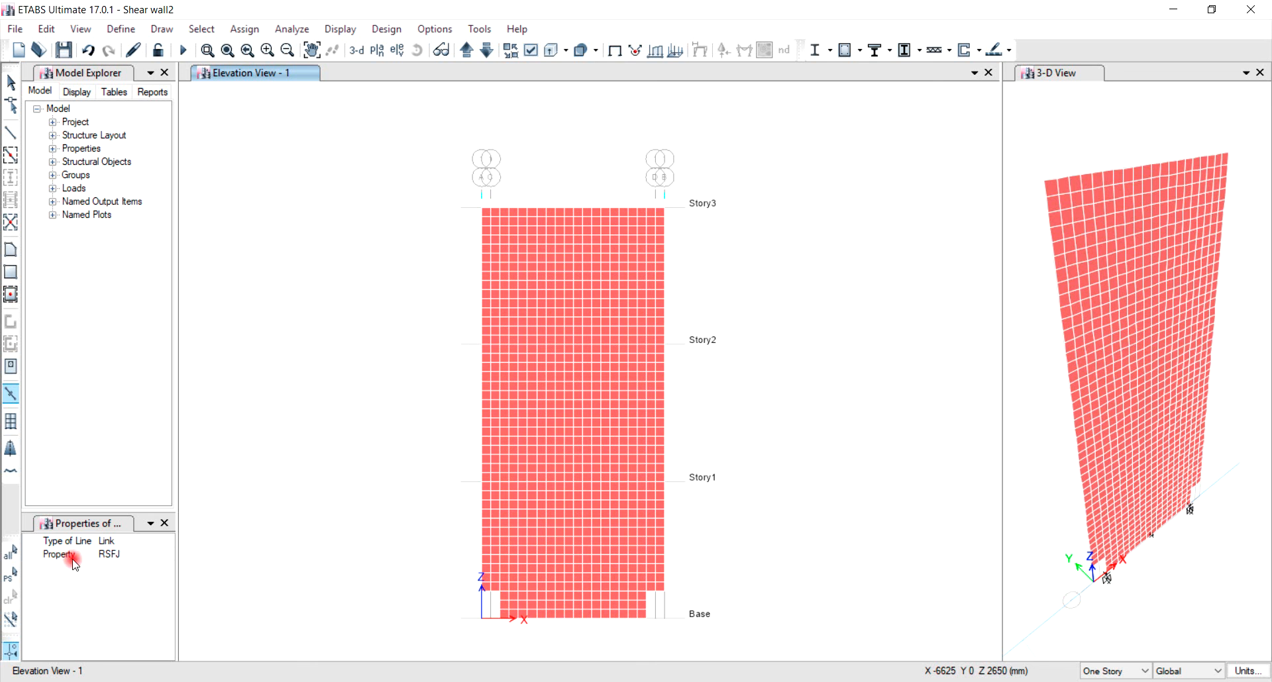
click(490, 618)
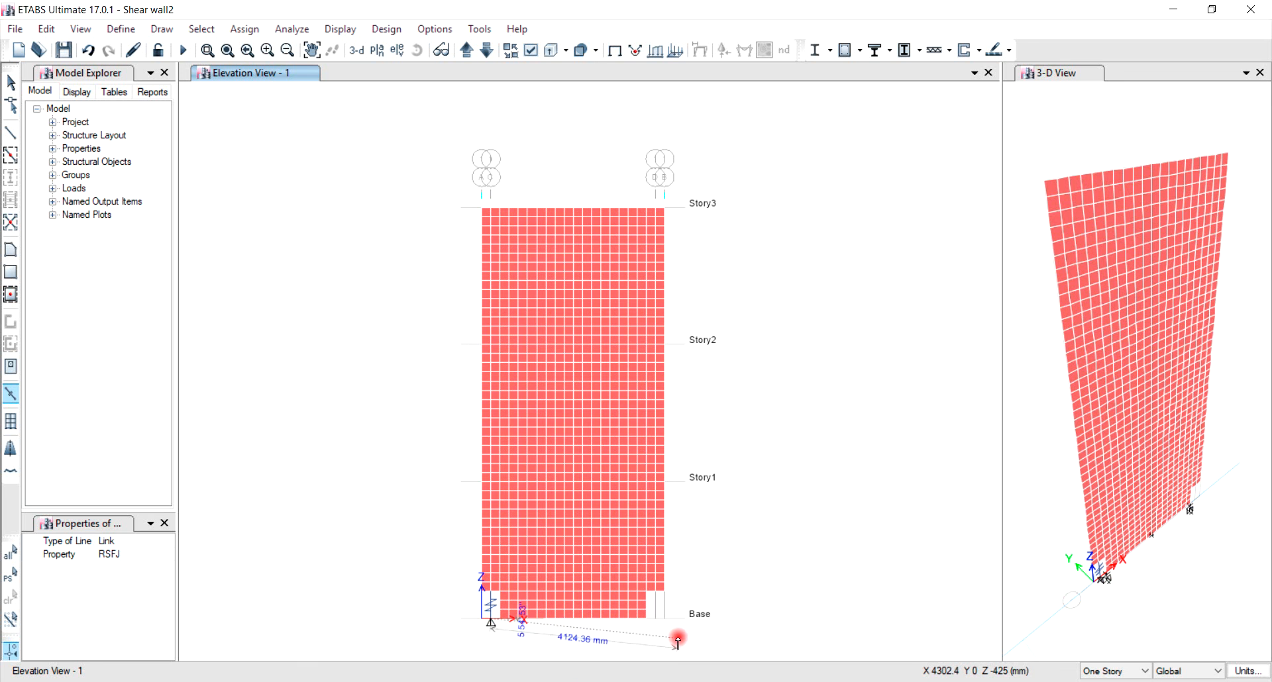
click(657, 595)
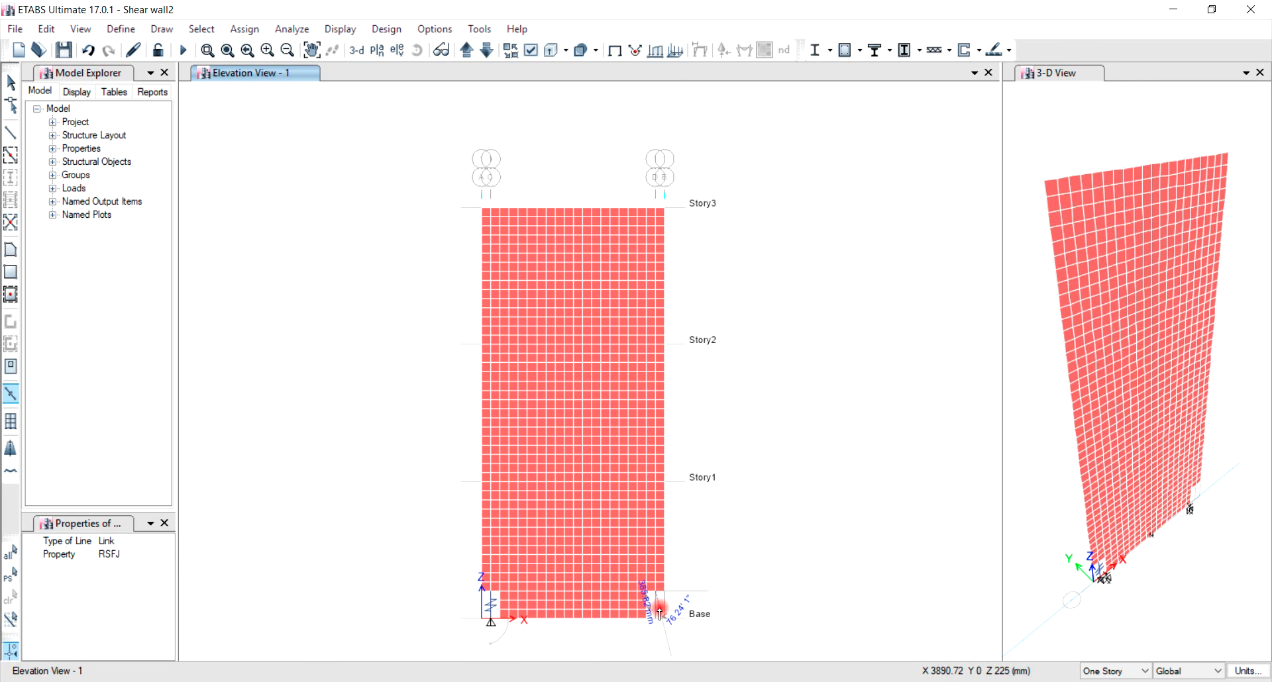
click(657, 619)
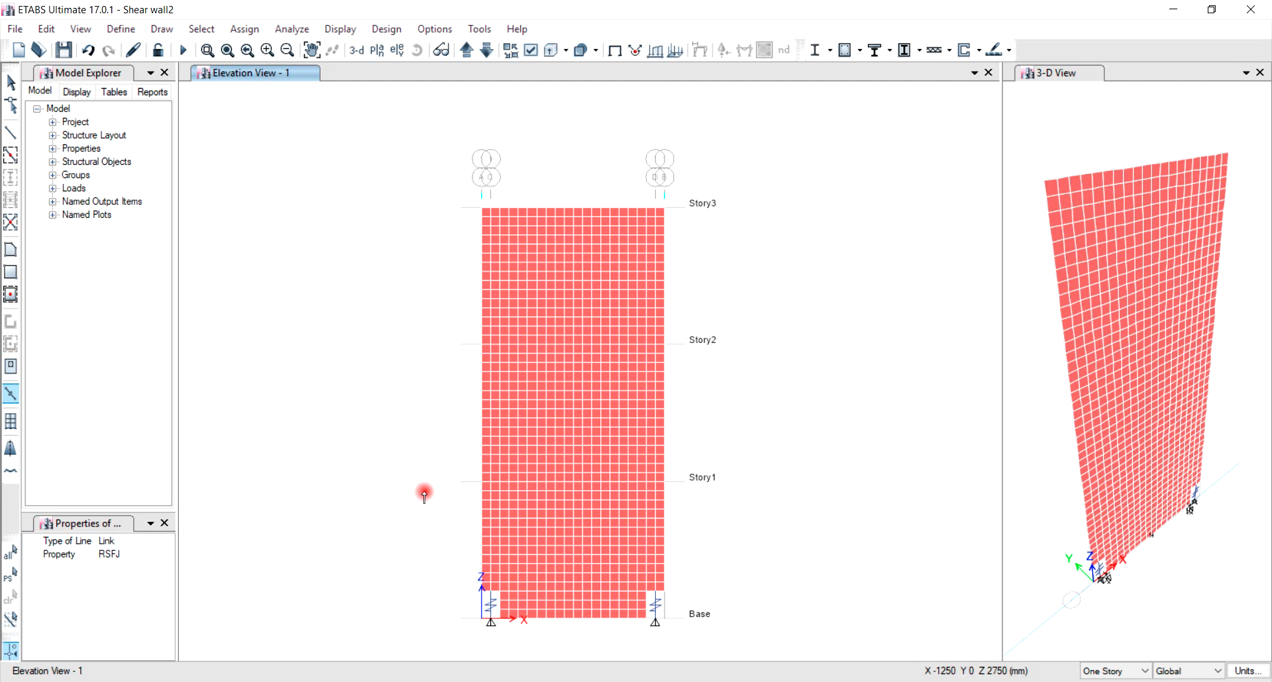
key(Escape)
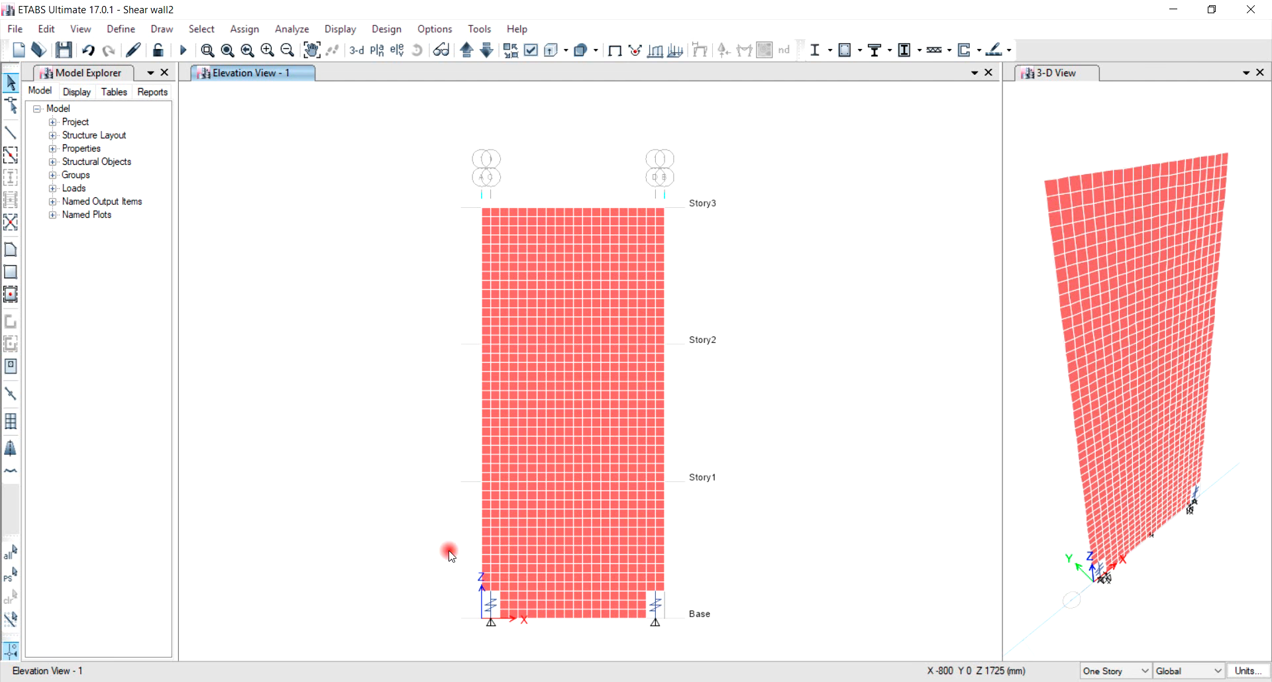
Assign pinned restraints to the base joints of the two RSFJ links, fixing translation in X, Y and Z
click(491, 621)
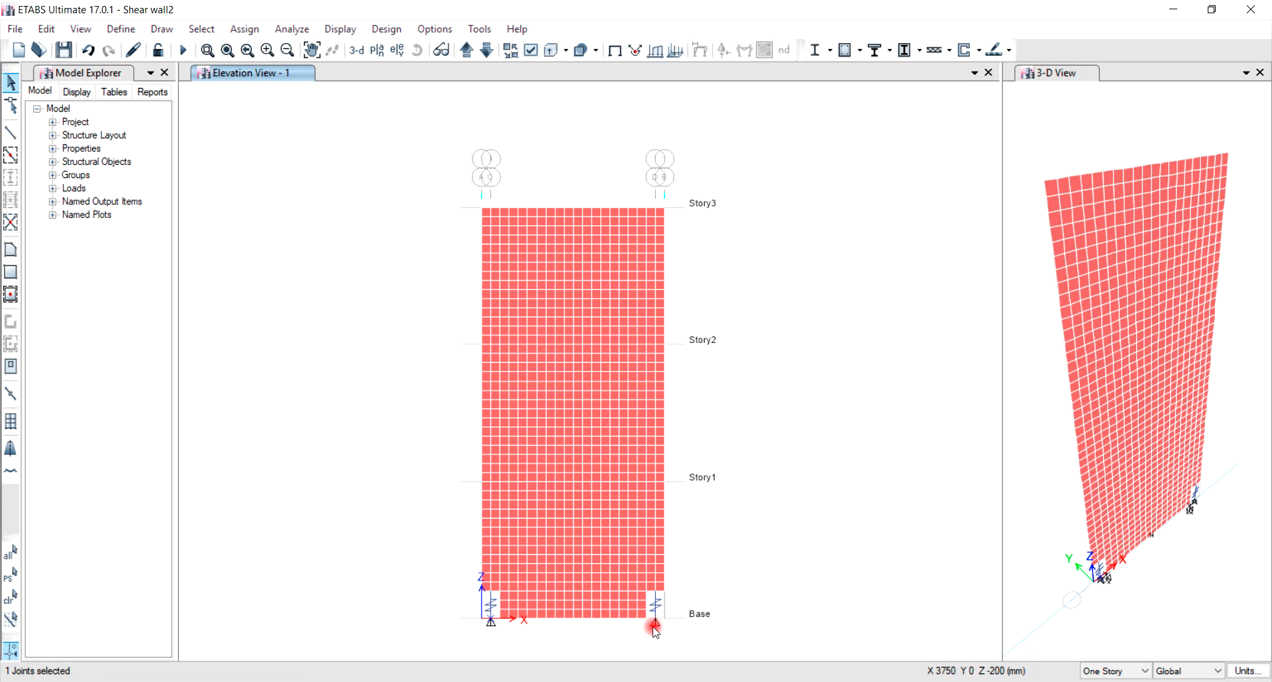
click(655, 621)
click(244, 29)
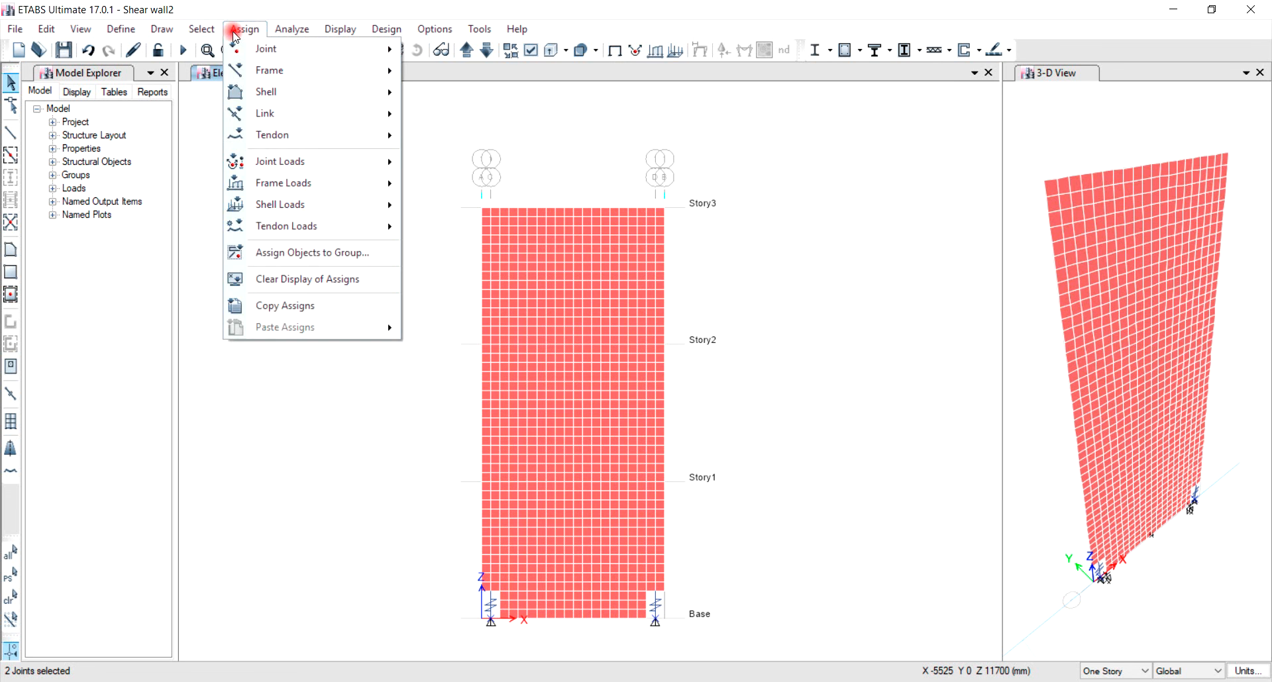
mouse_move(252, 48)
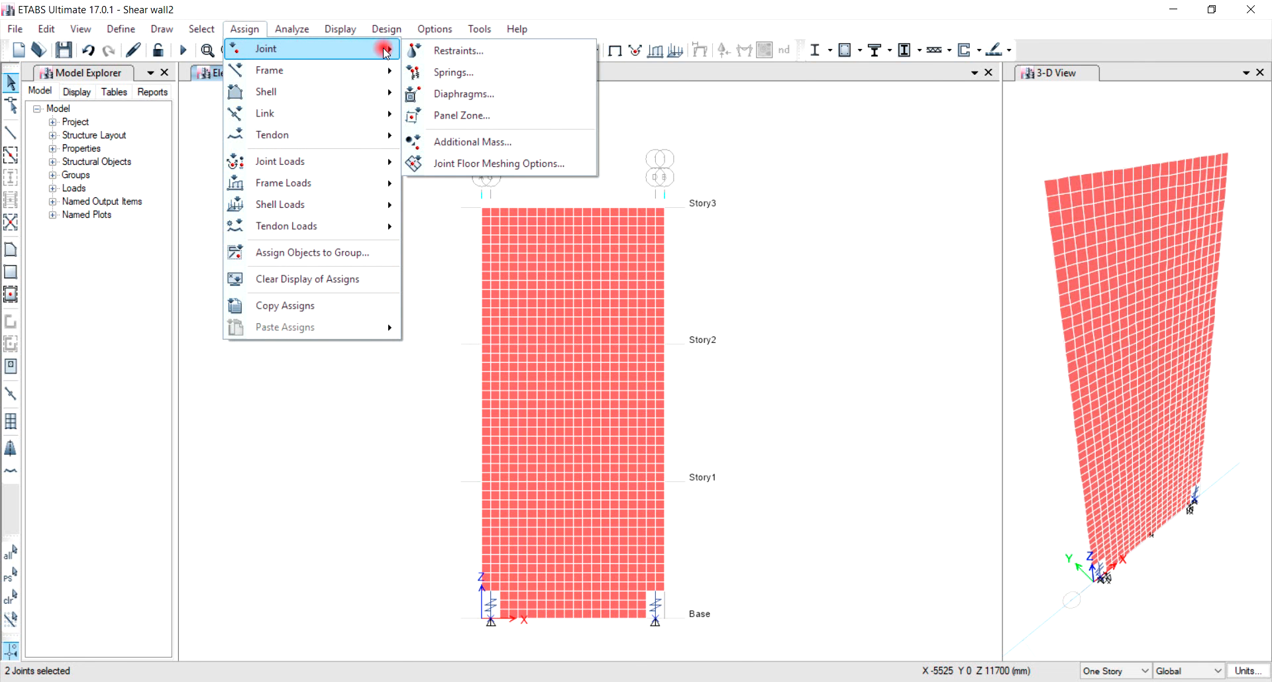
click(458, 51)
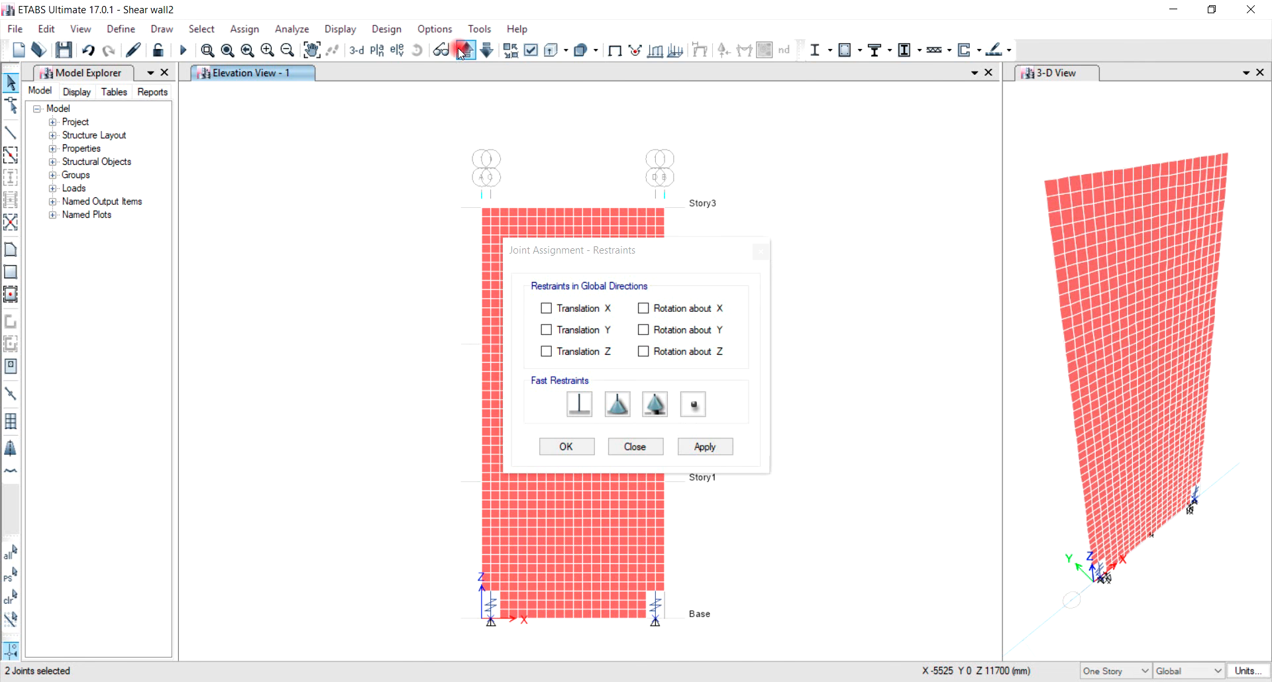
click(614, 405)
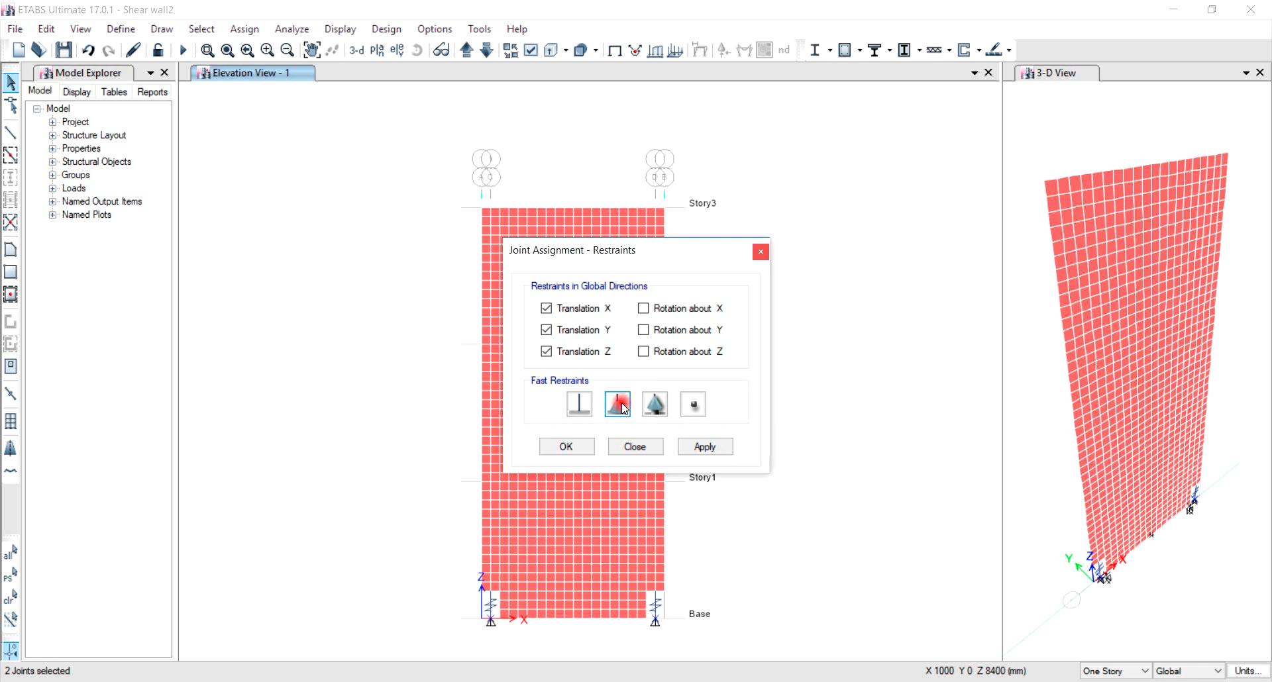
click(567, 447)
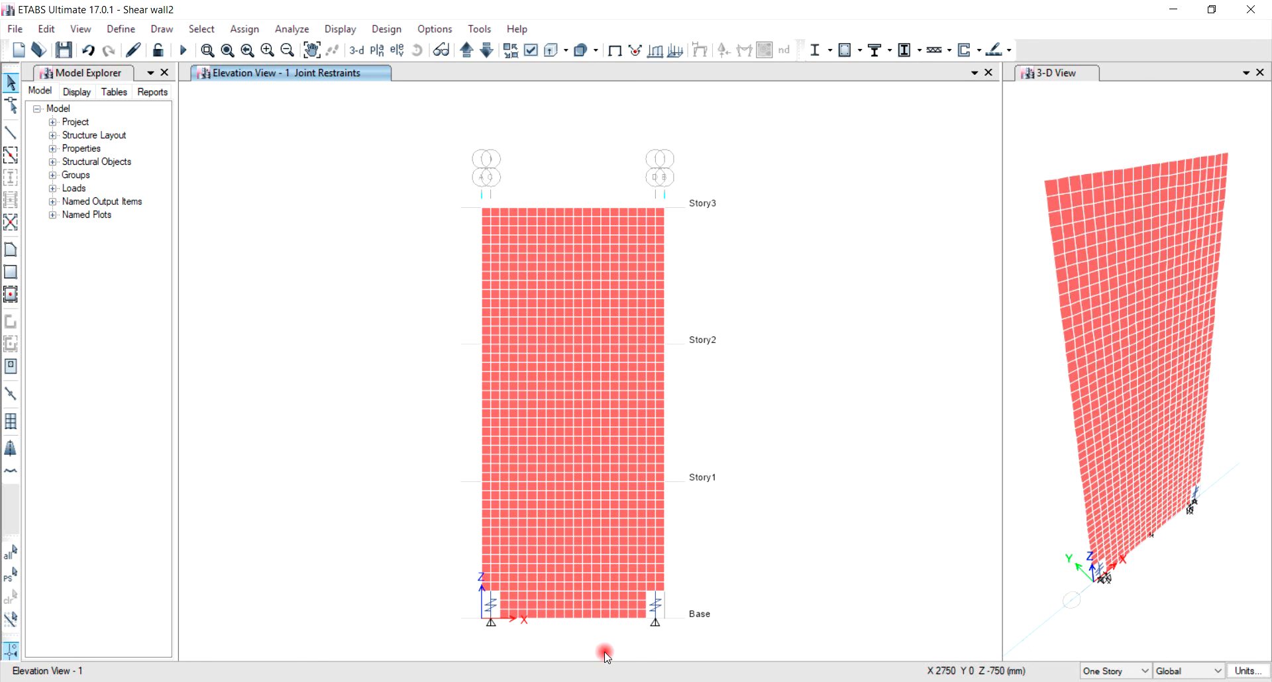
Restrain the joint at the middle of the wall base in translation X and Y only, leaving Z free
click(574, 619)
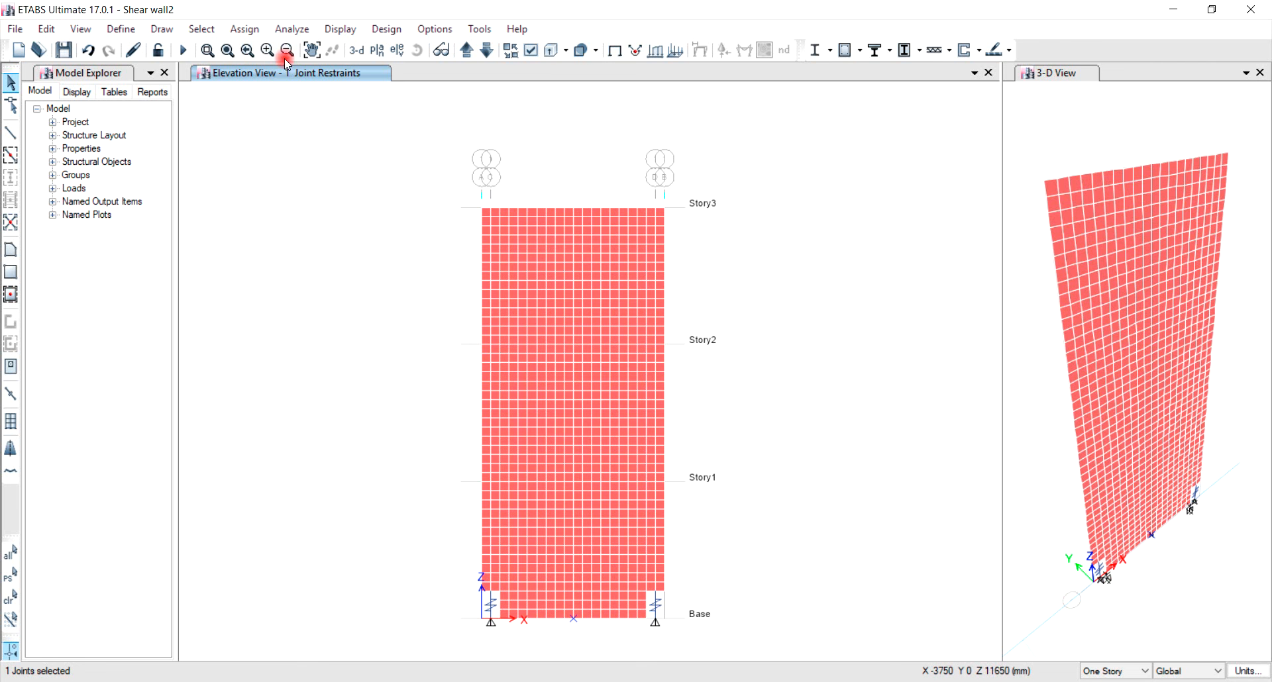
click(249, 32)
mouse_move(258, 50)
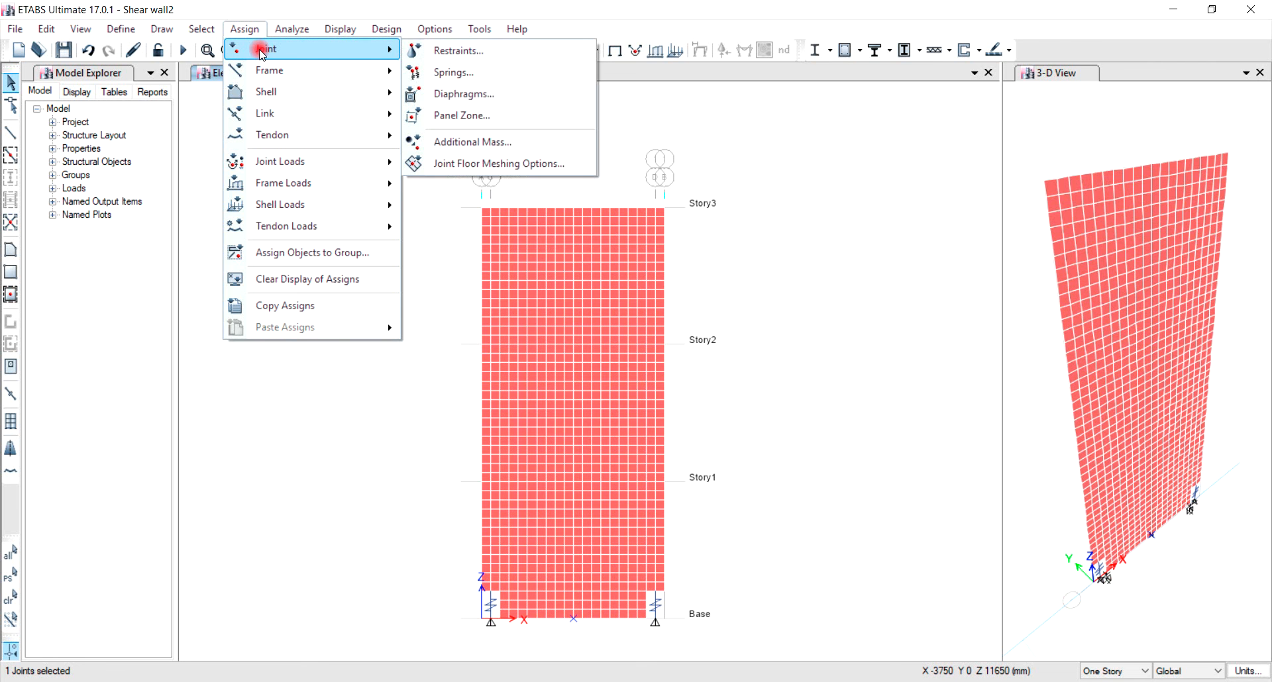
click(434, 51)
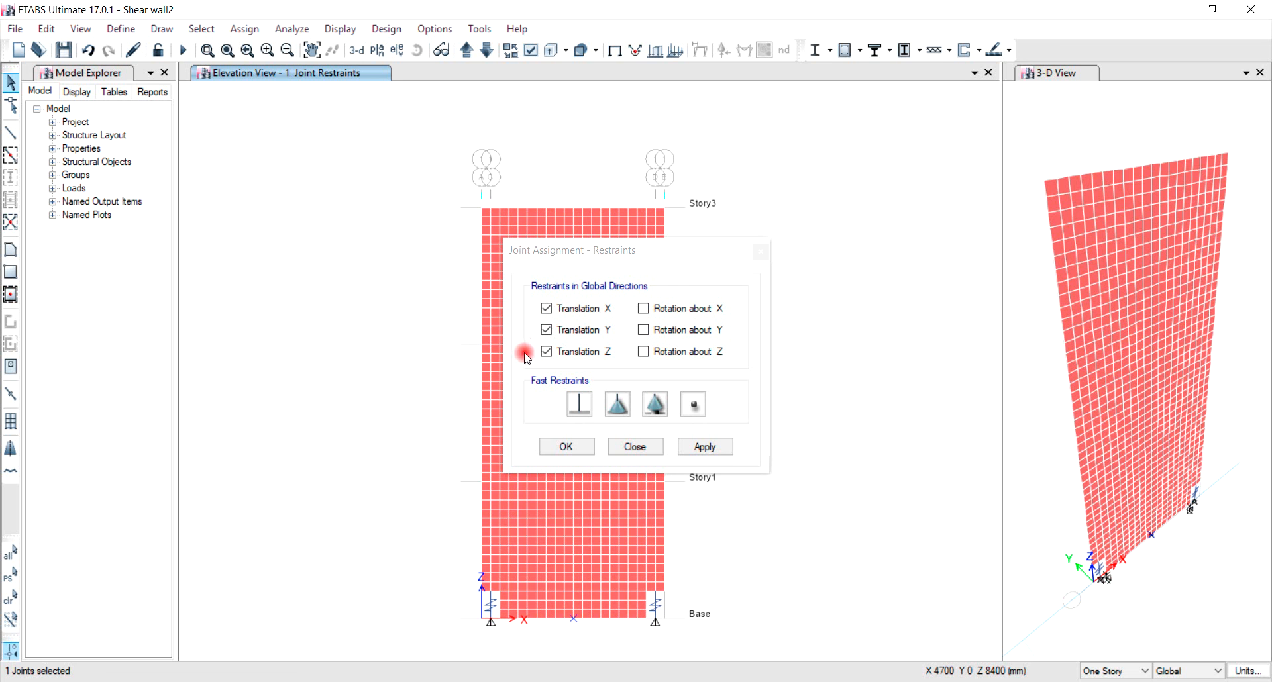
click(550, 353)
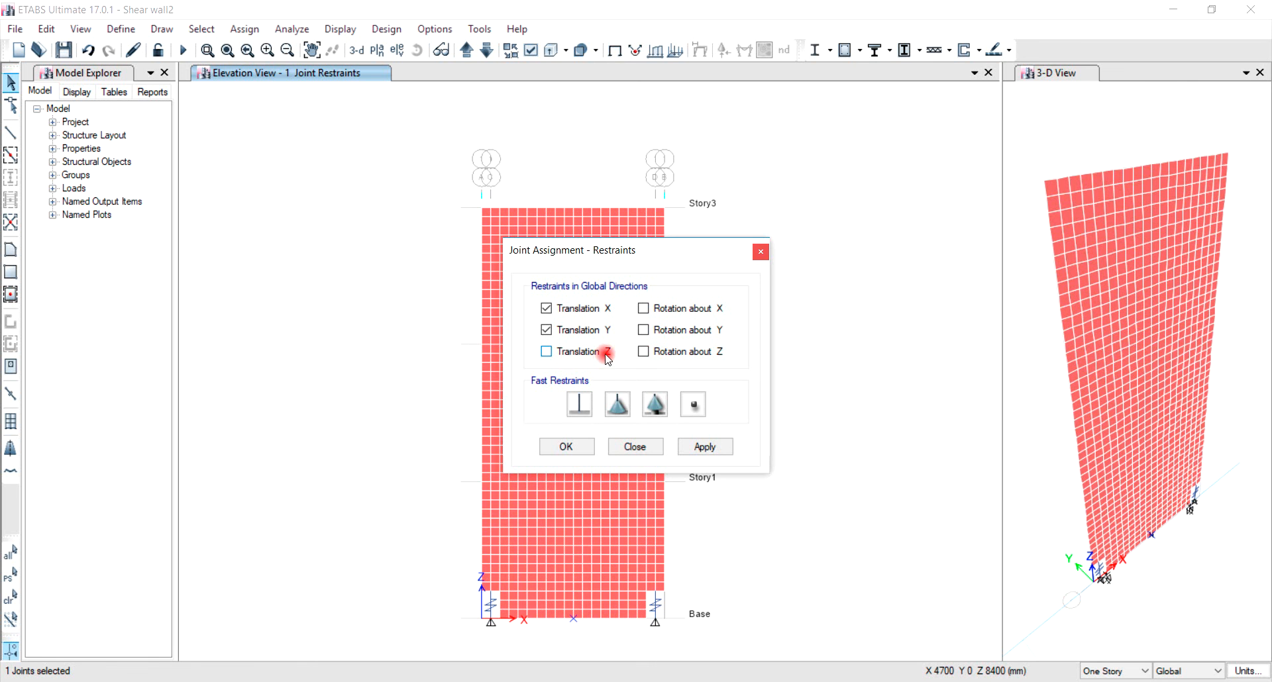
click(573, 446)
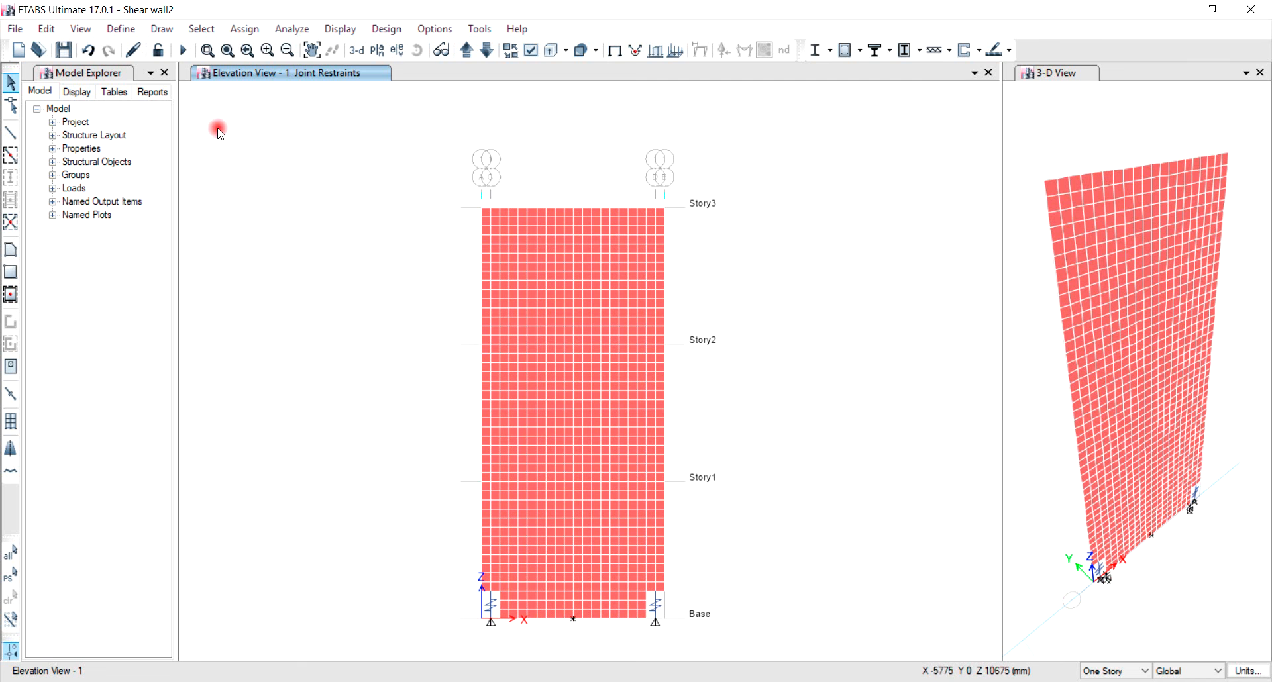
Define a point spring property named Rocking toe with a single-joint Foundation link in the +Z axial direction, and save it
click(121, 30)
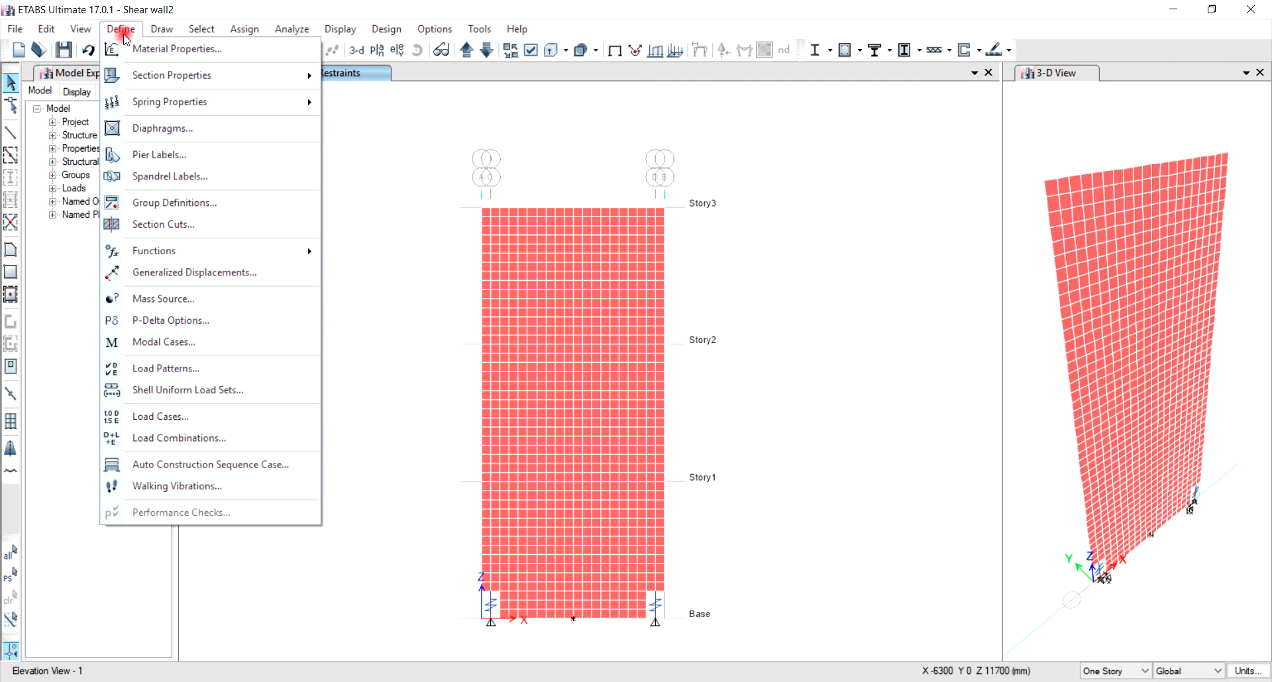
mouse_move(142, 103)
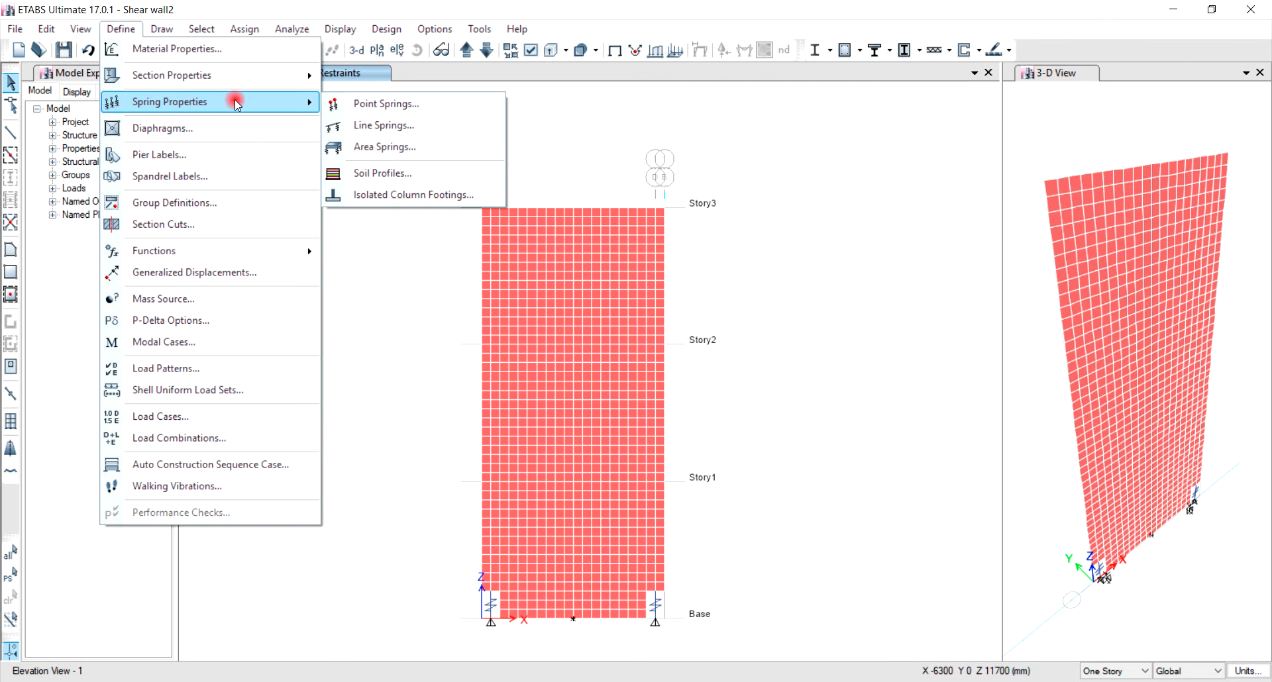
click(387, 103)
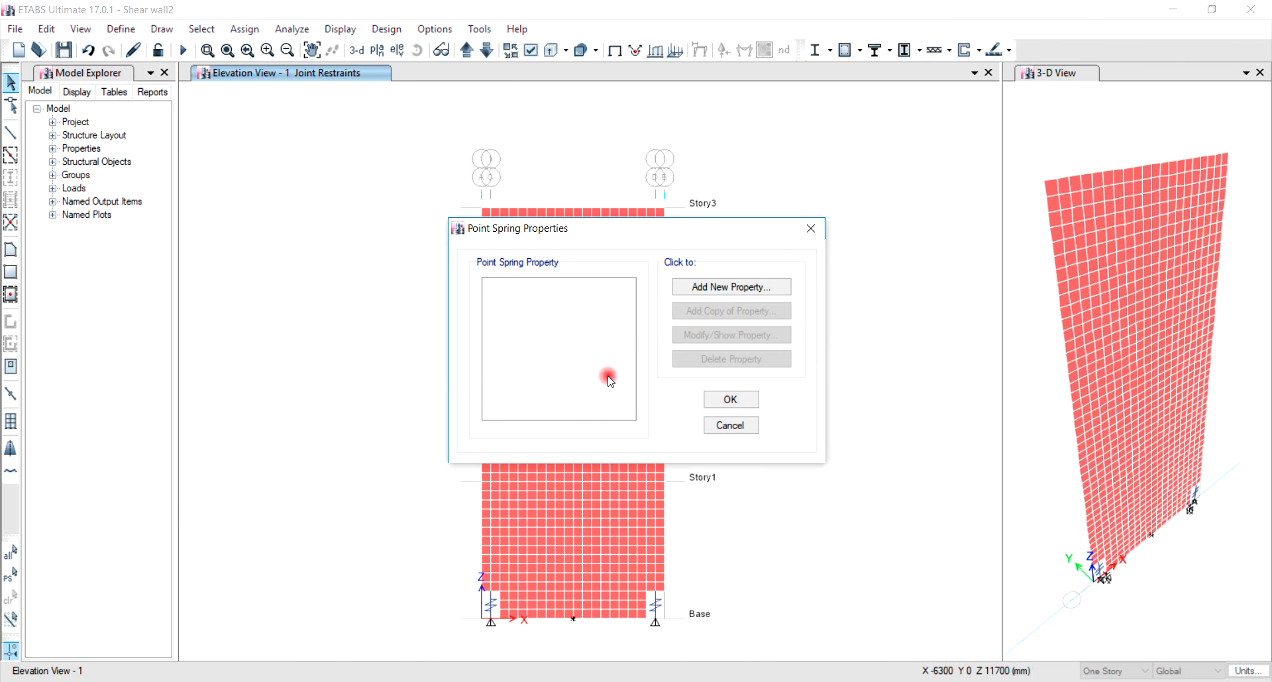
click(717, 287)
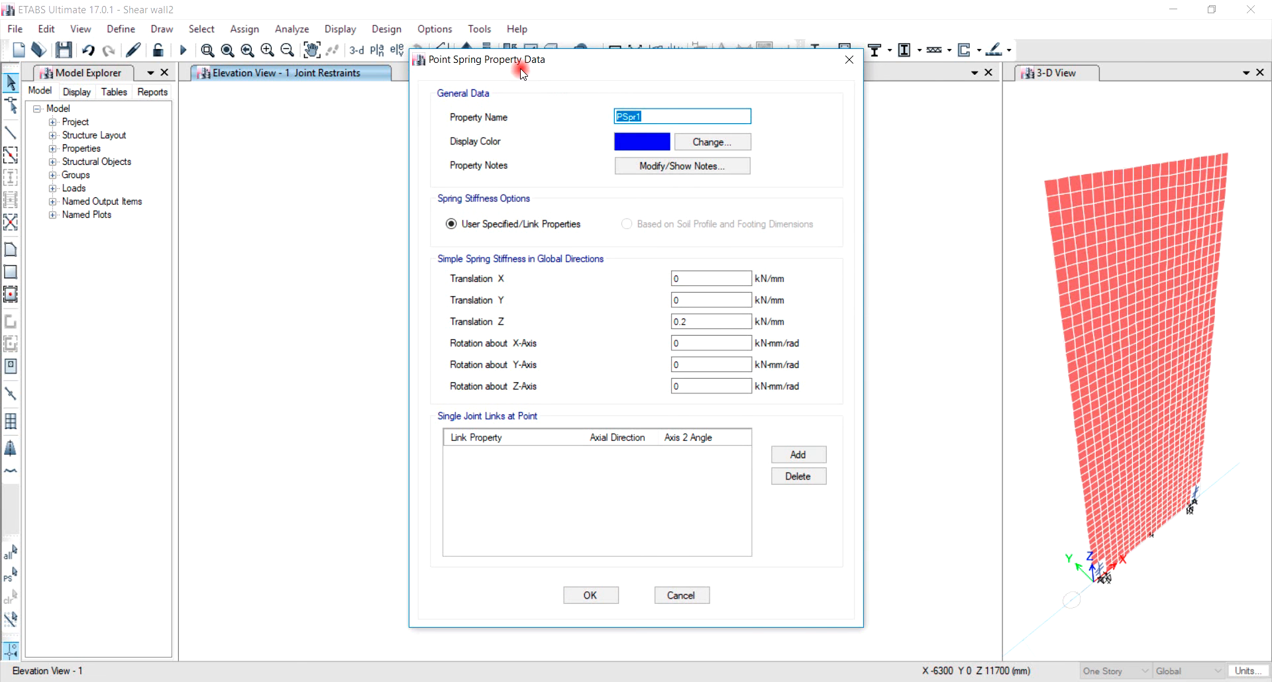
text(Rocking toe)
click(797, 455)
click(580, 460)
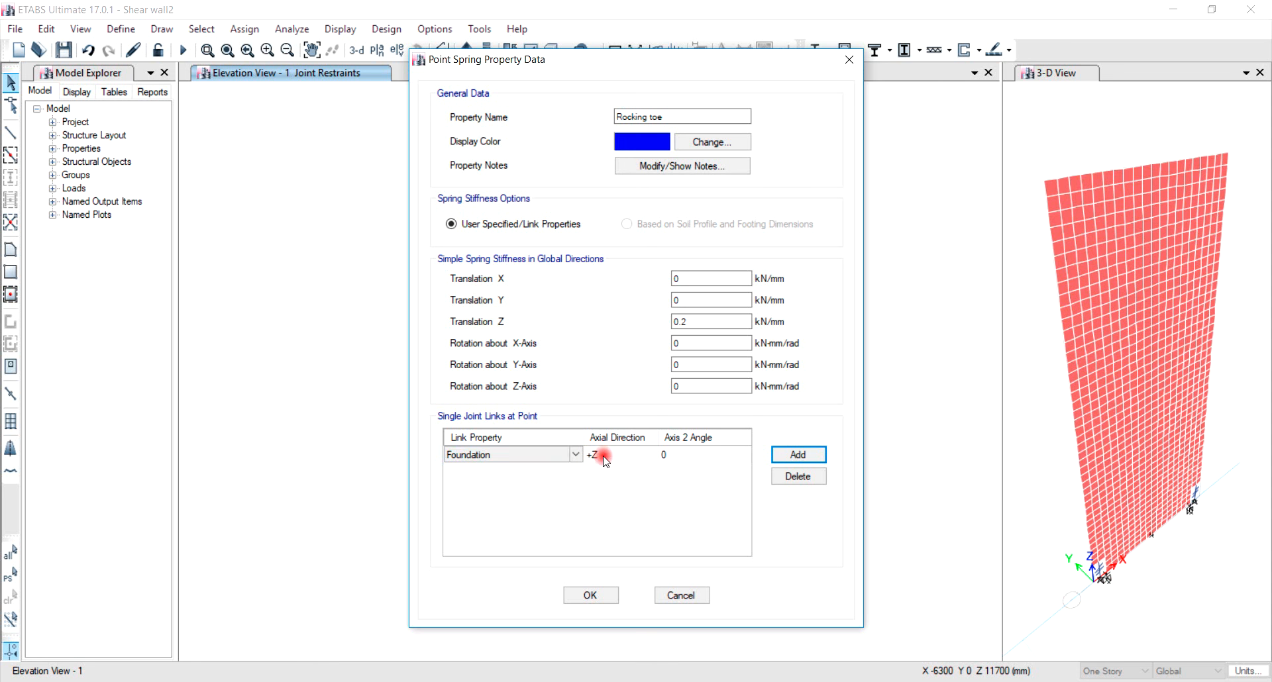
click(591, 592)
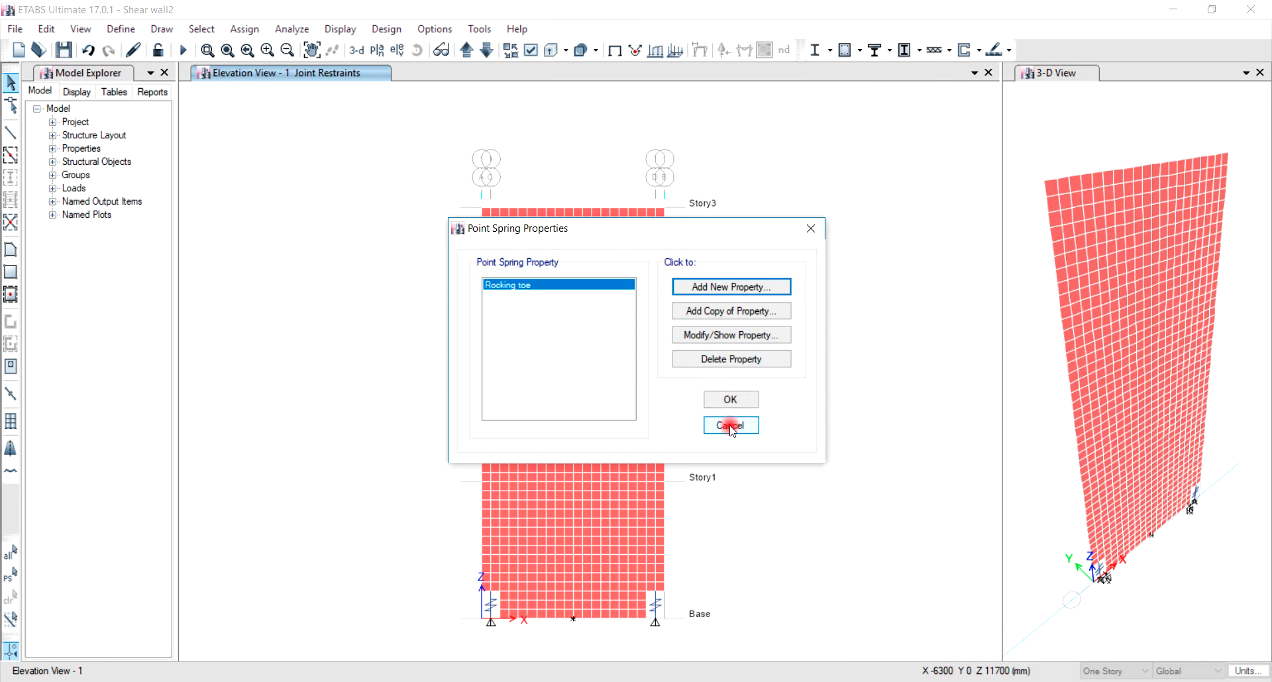
click(730, 399)
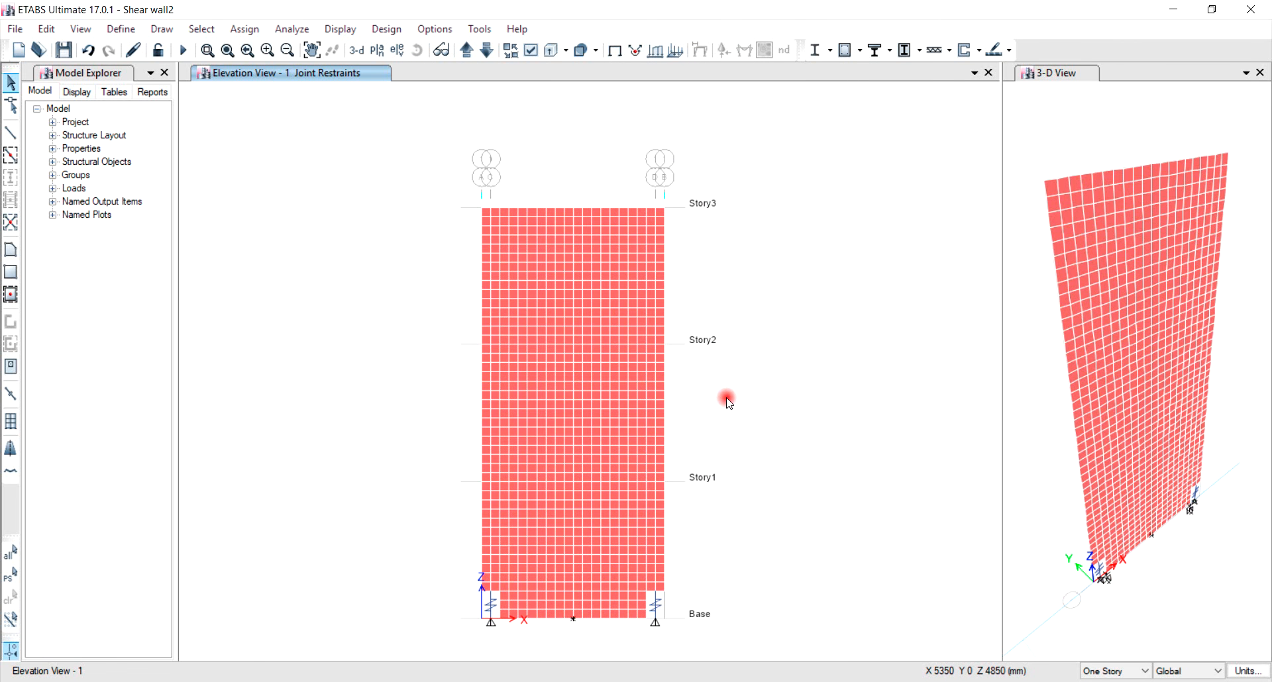
Assign the Rocking toe spring to the two base joints at the wall's toes, beside the corner notches
click(505, 621)
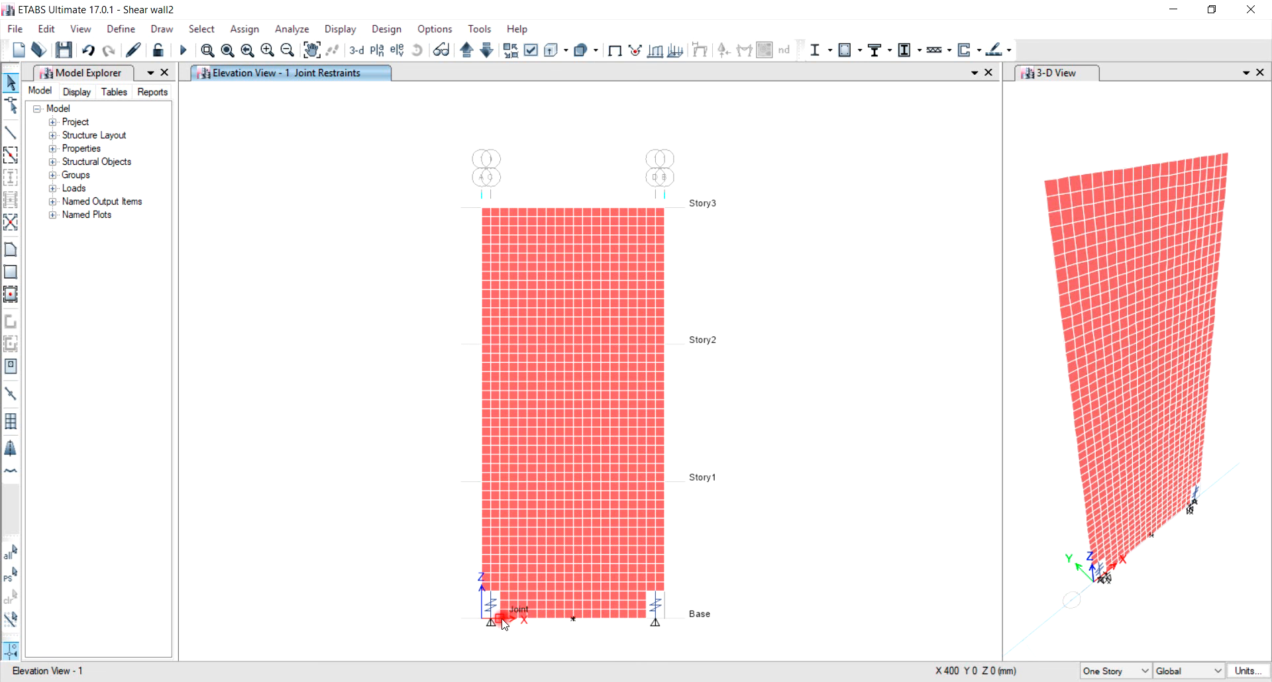
click(646, 618)
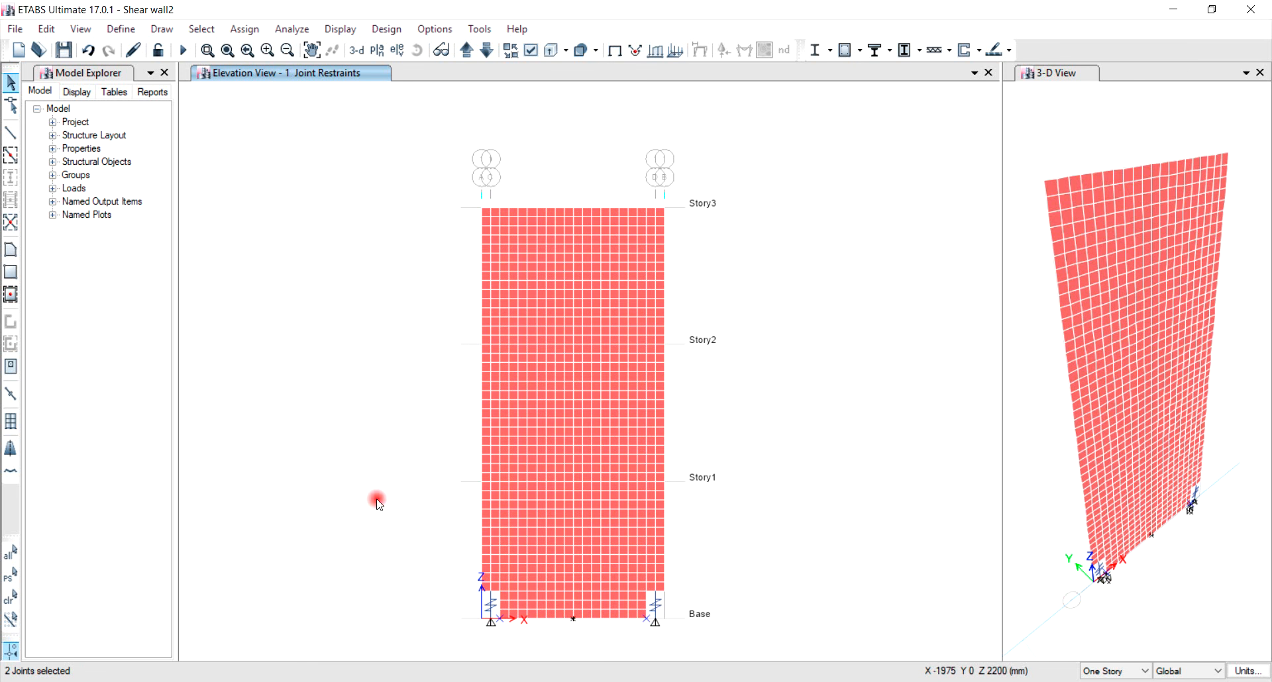
click(251, 32)
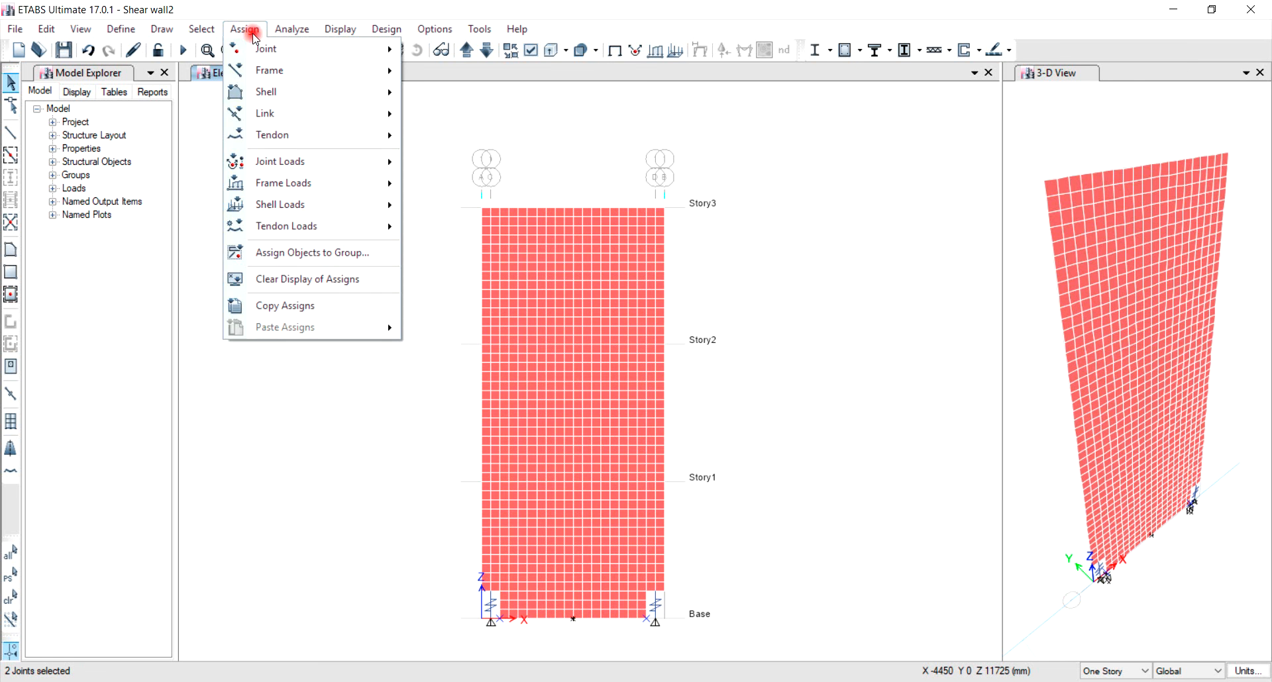
mouse_move(263, 47)
click(458, 72)
click(569, 233)
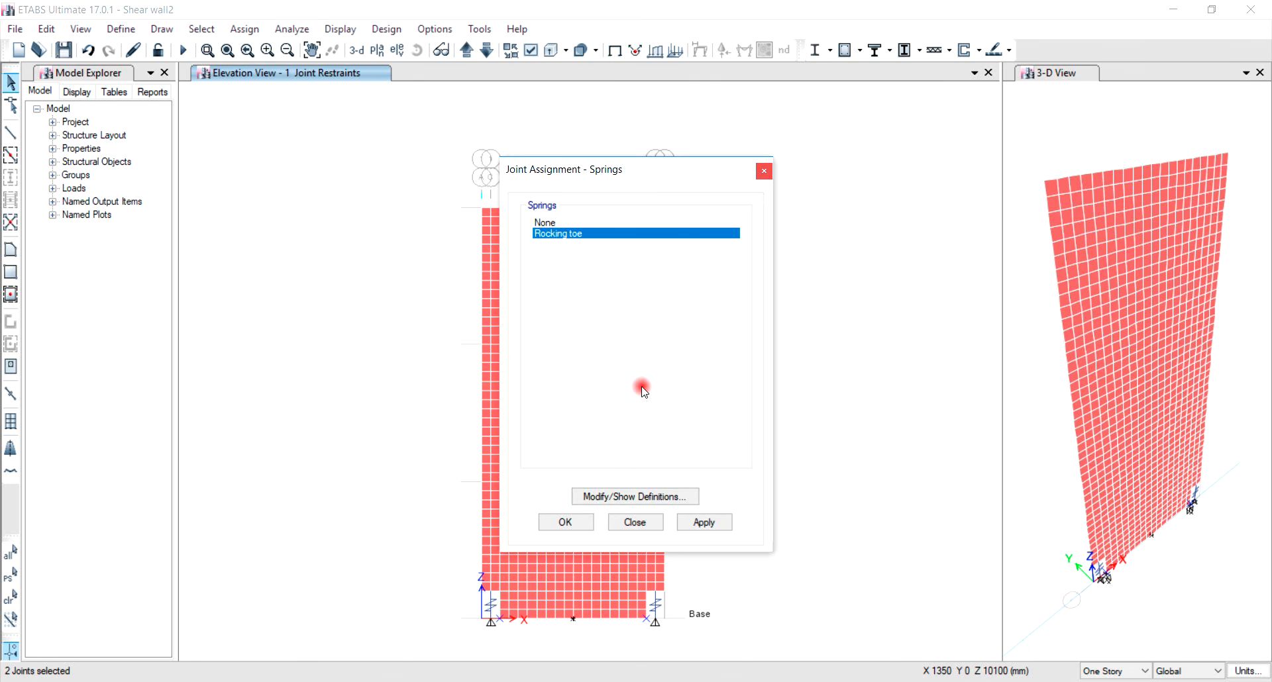
click(574, 522)
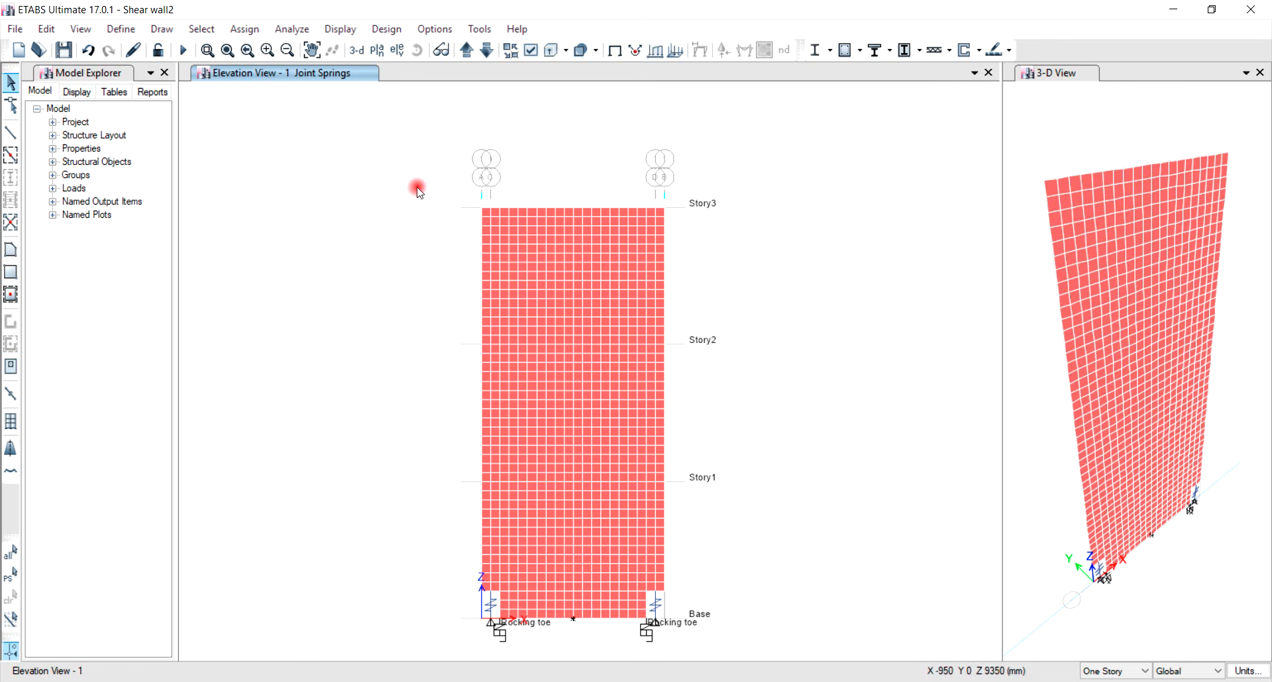
Check the joint and scale factors in the Top Disp generalized displacement definition
click(120, 31)
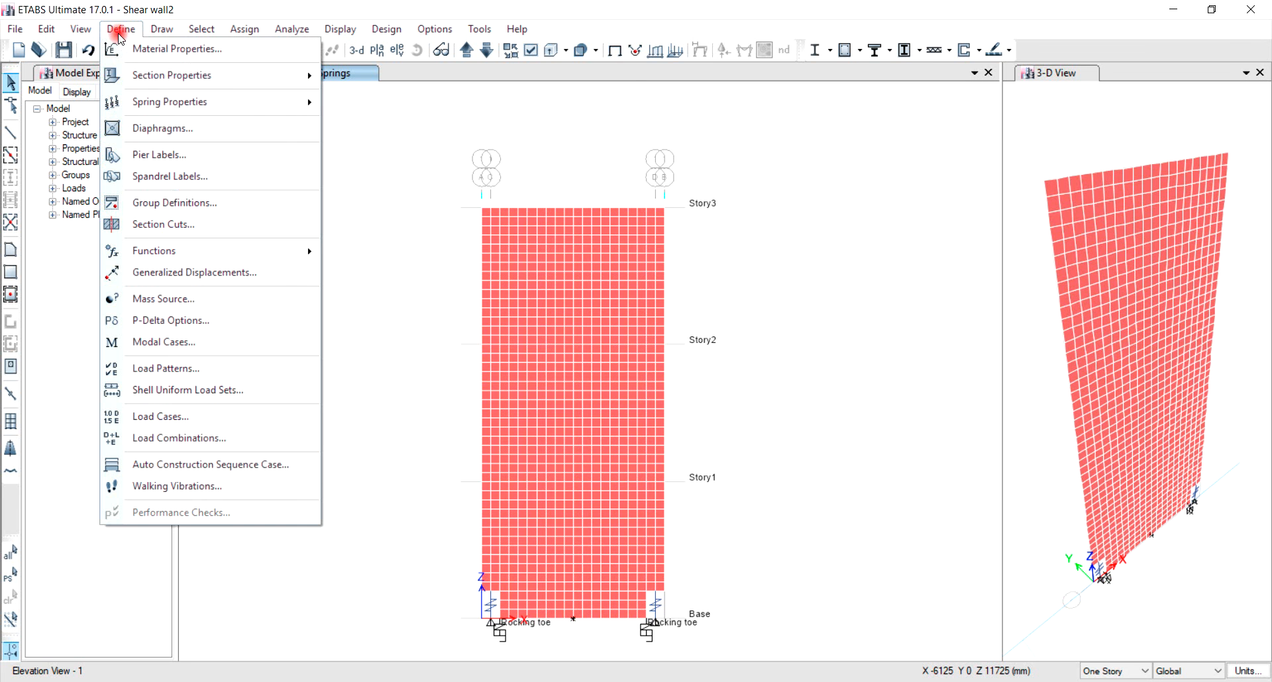
click(183, 274)
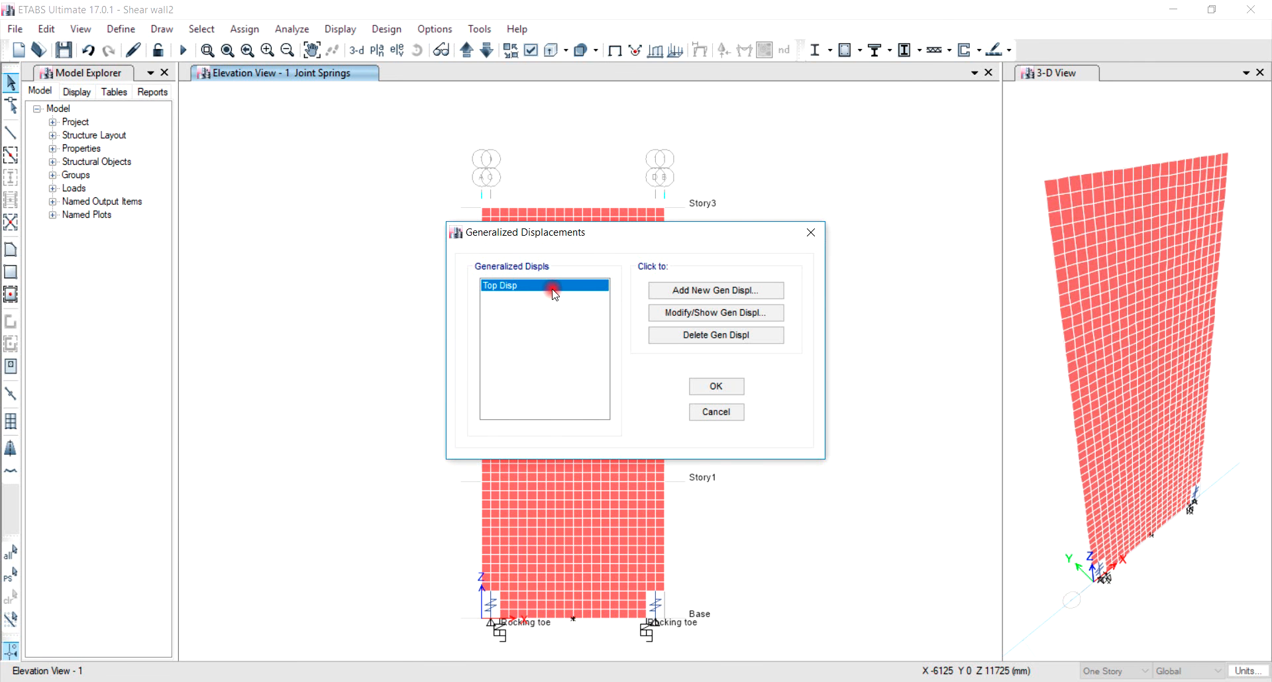
click(681, 314)
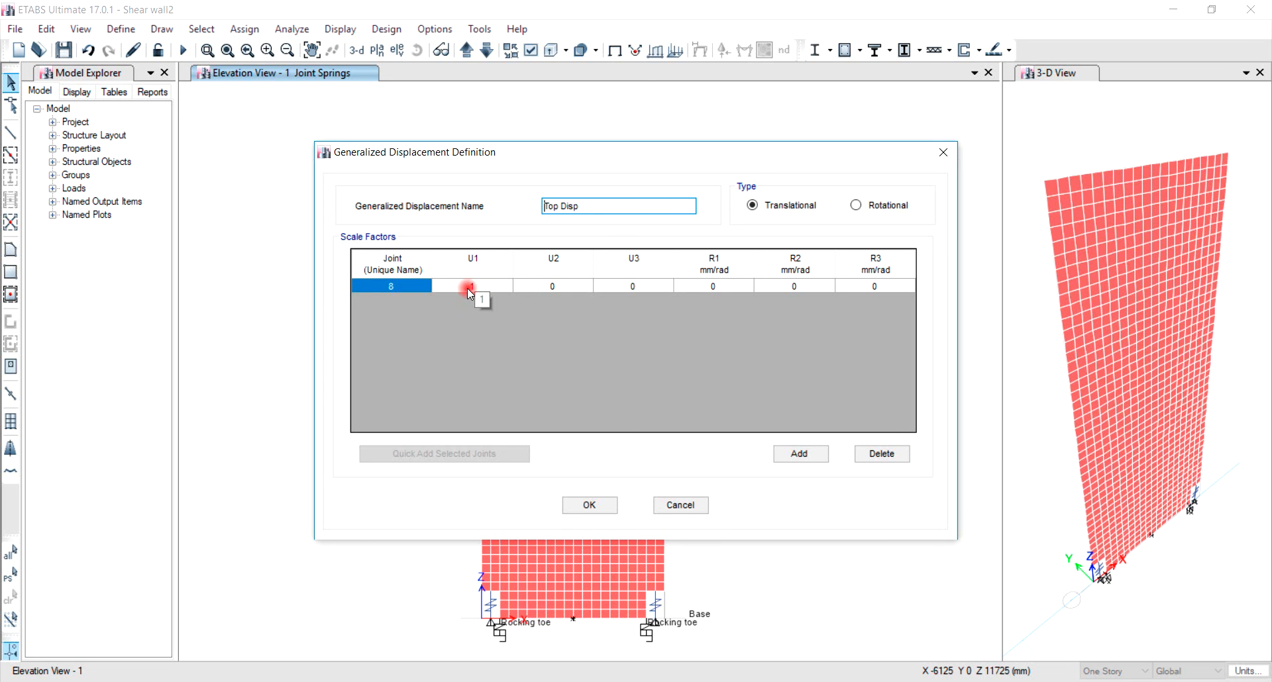
text(1)
click(603, 505)
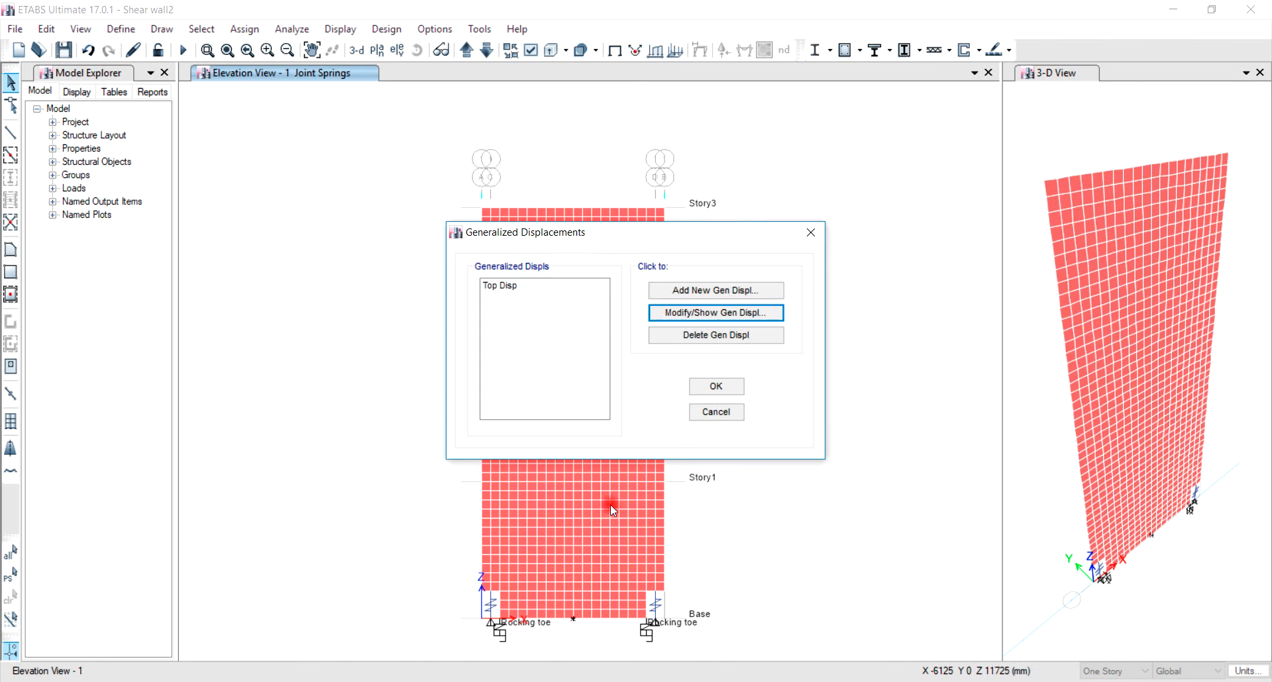
click(716, 386)
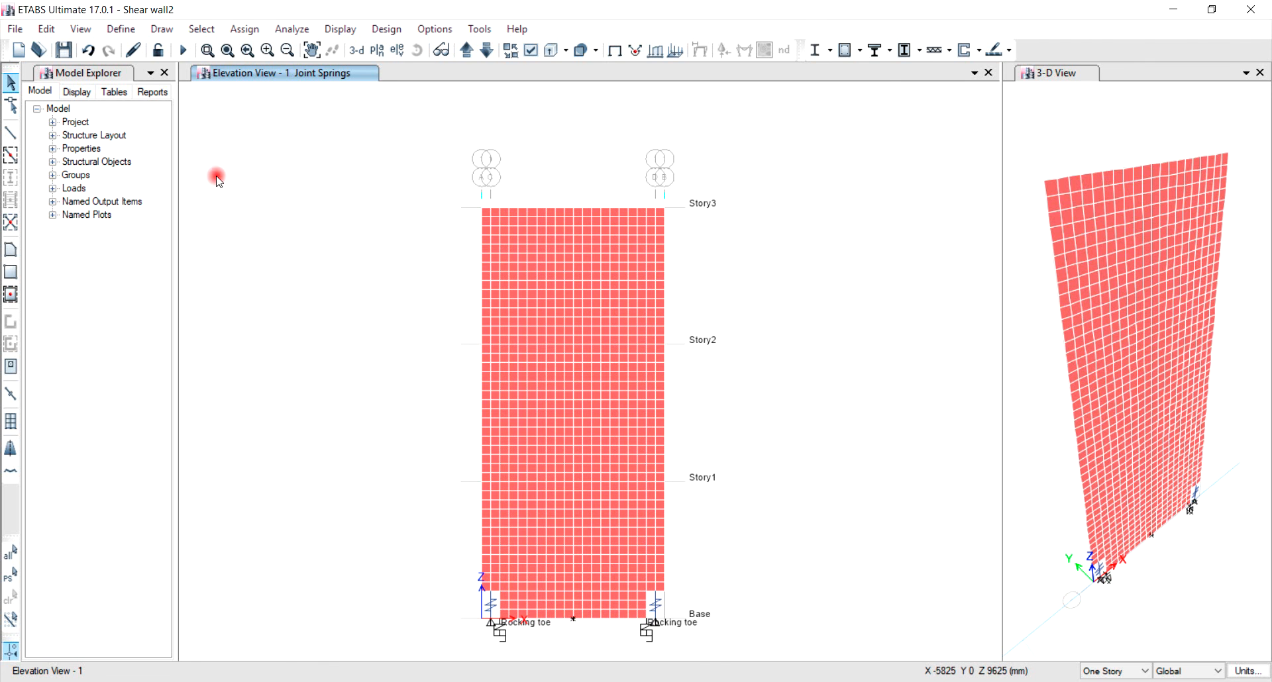
Review the Pushover-Loading case's applied loads and its load application control, including the monitored displacement magnitude
click(121, 30)
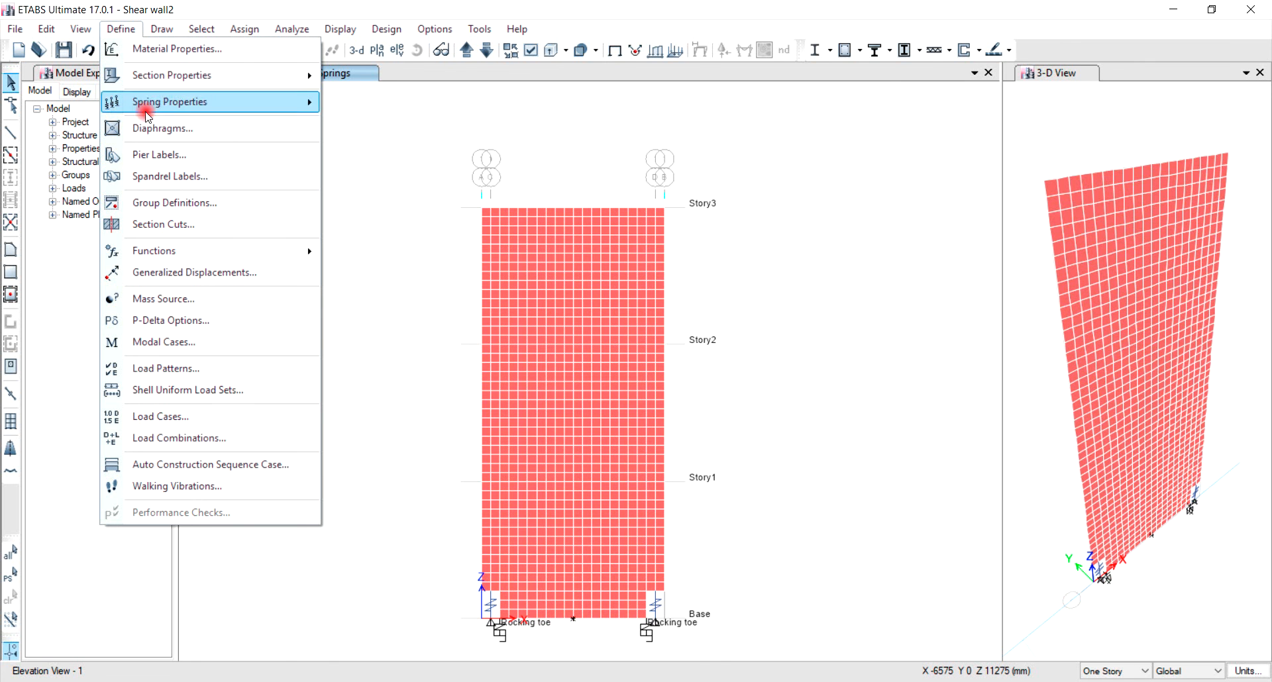
click(198, 421)
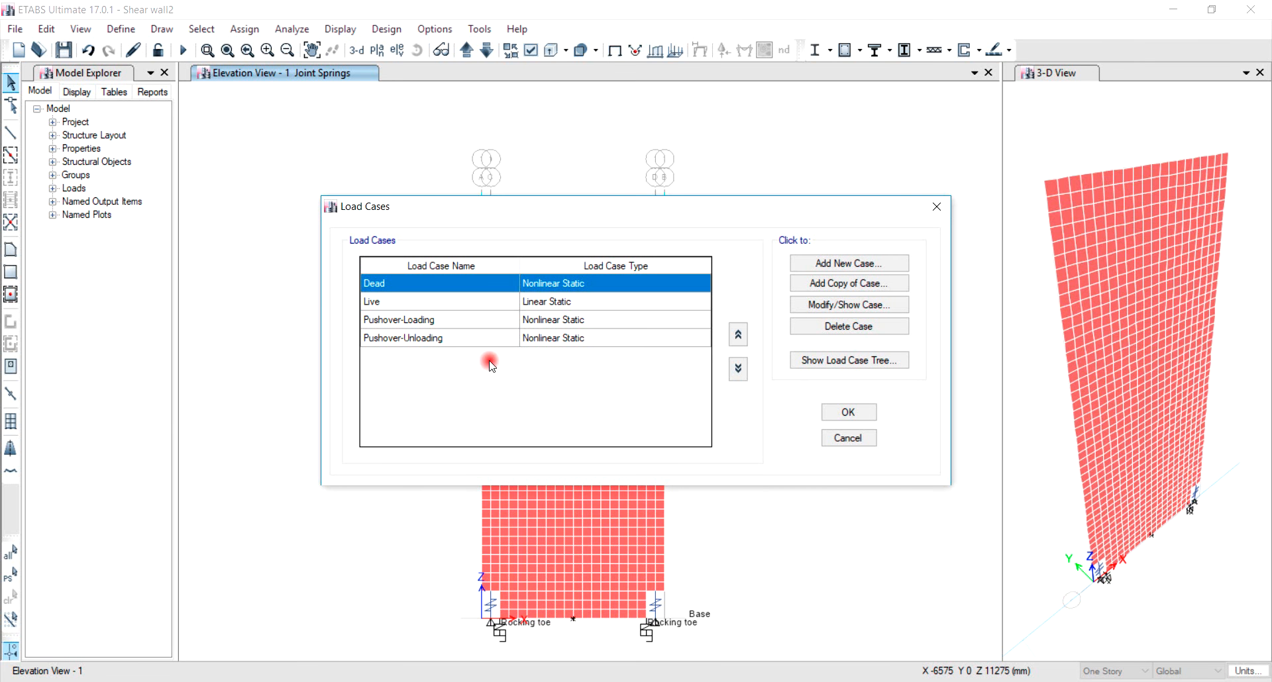
click(439, 321)
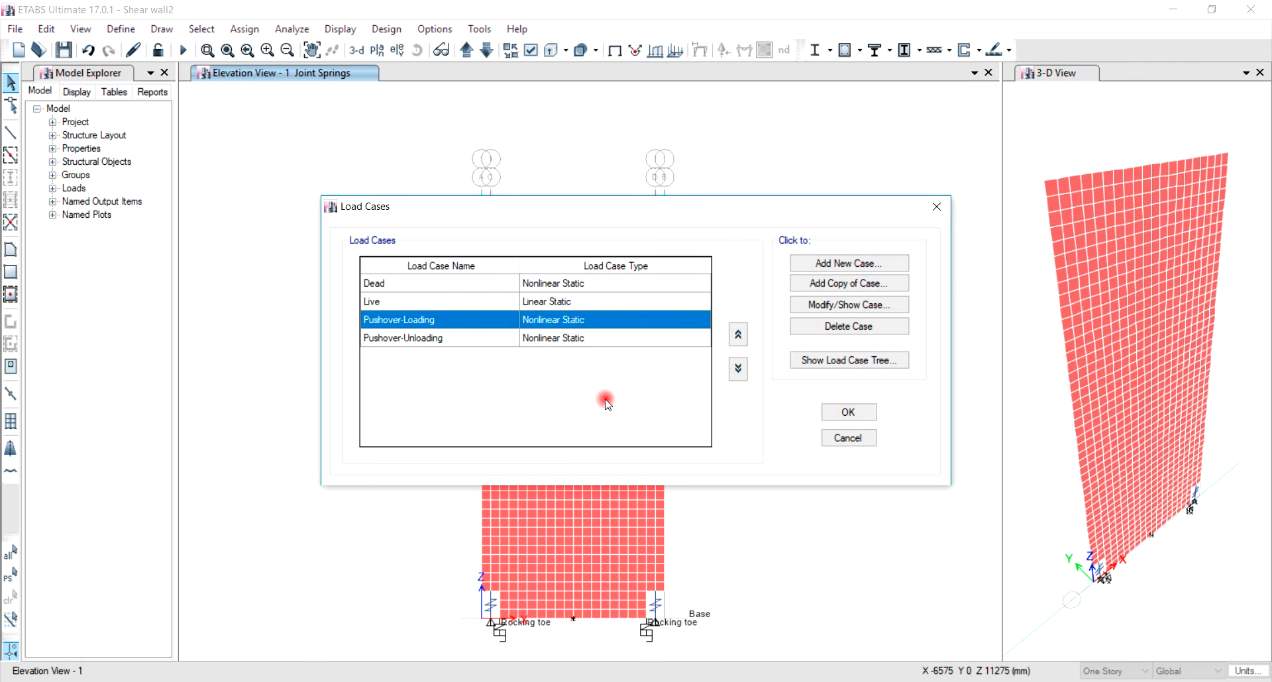
click(819, 306)
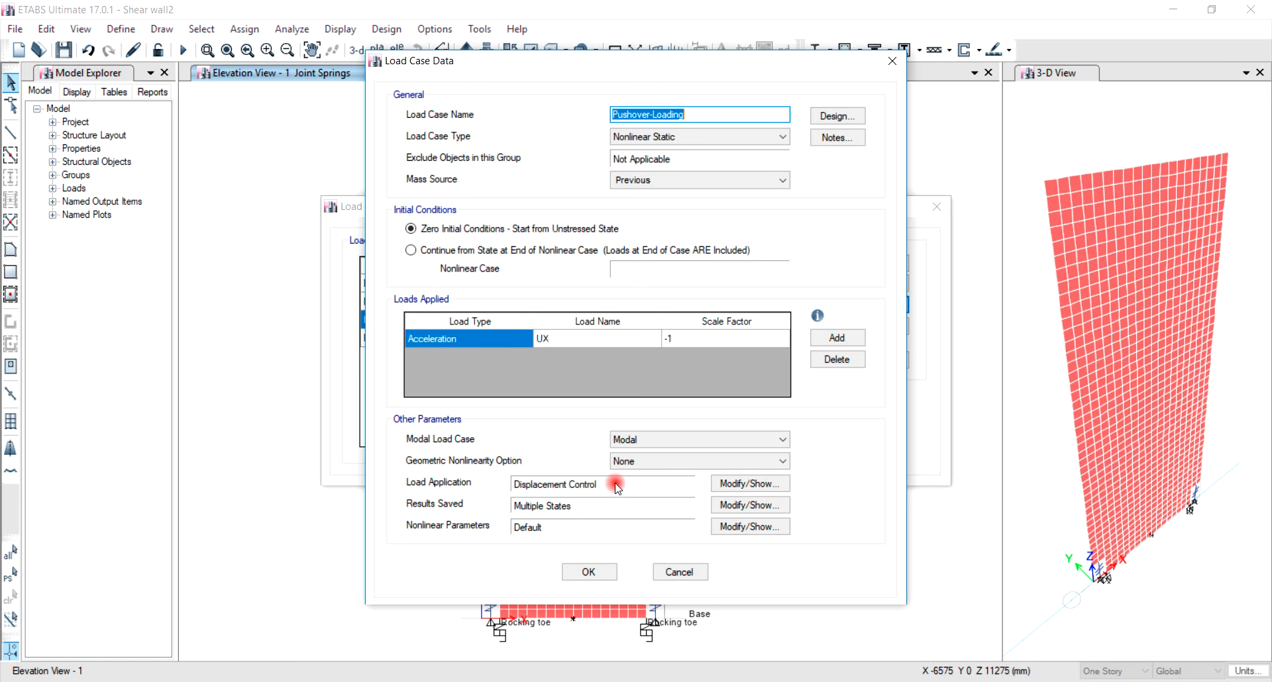
click(739, 484)
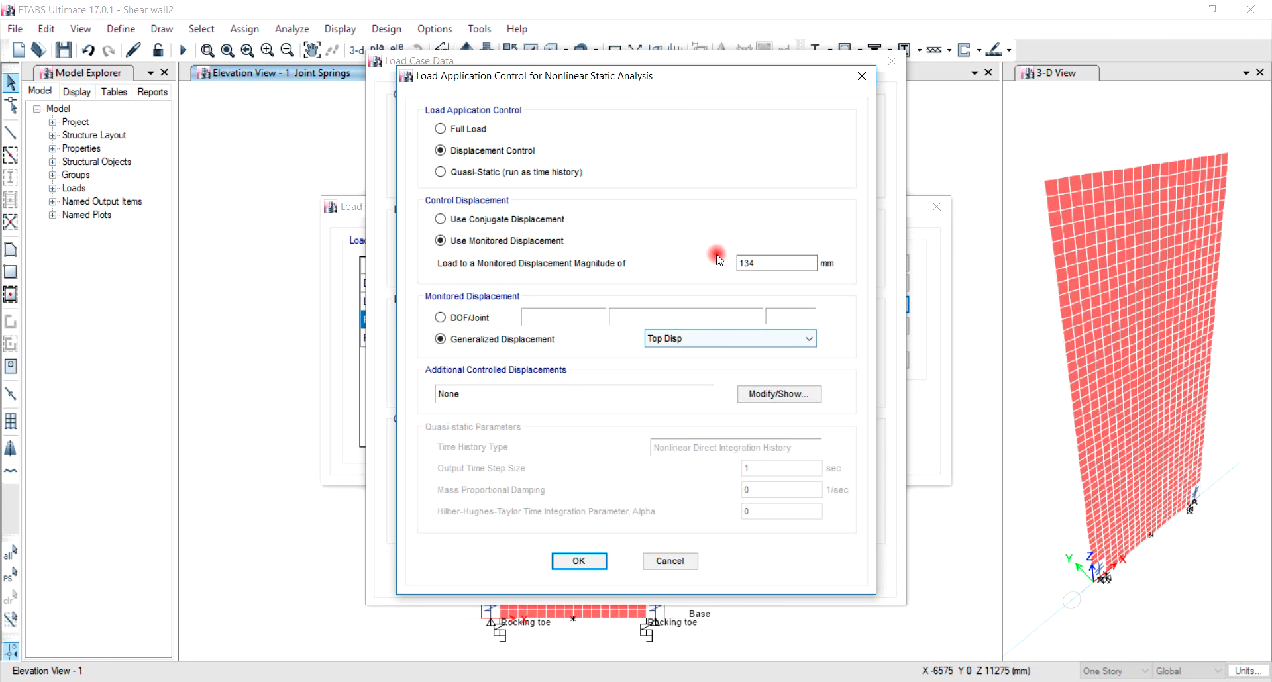
click(772, 261)
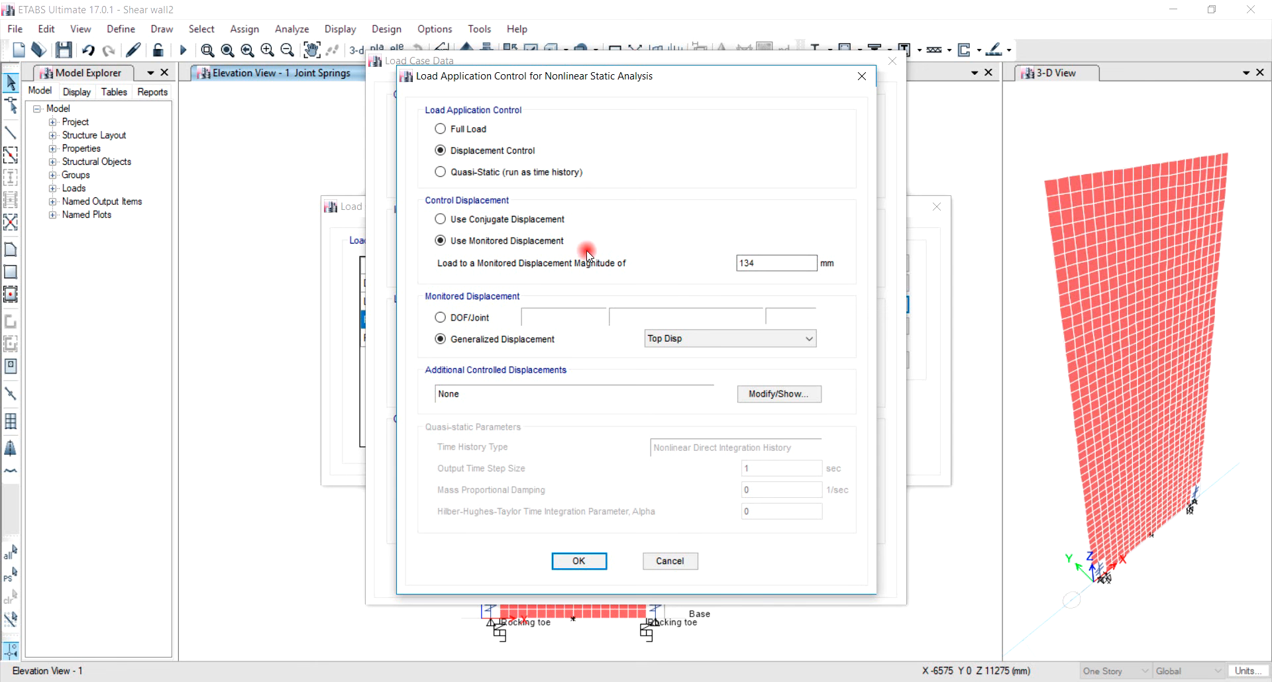
click(597, 567)
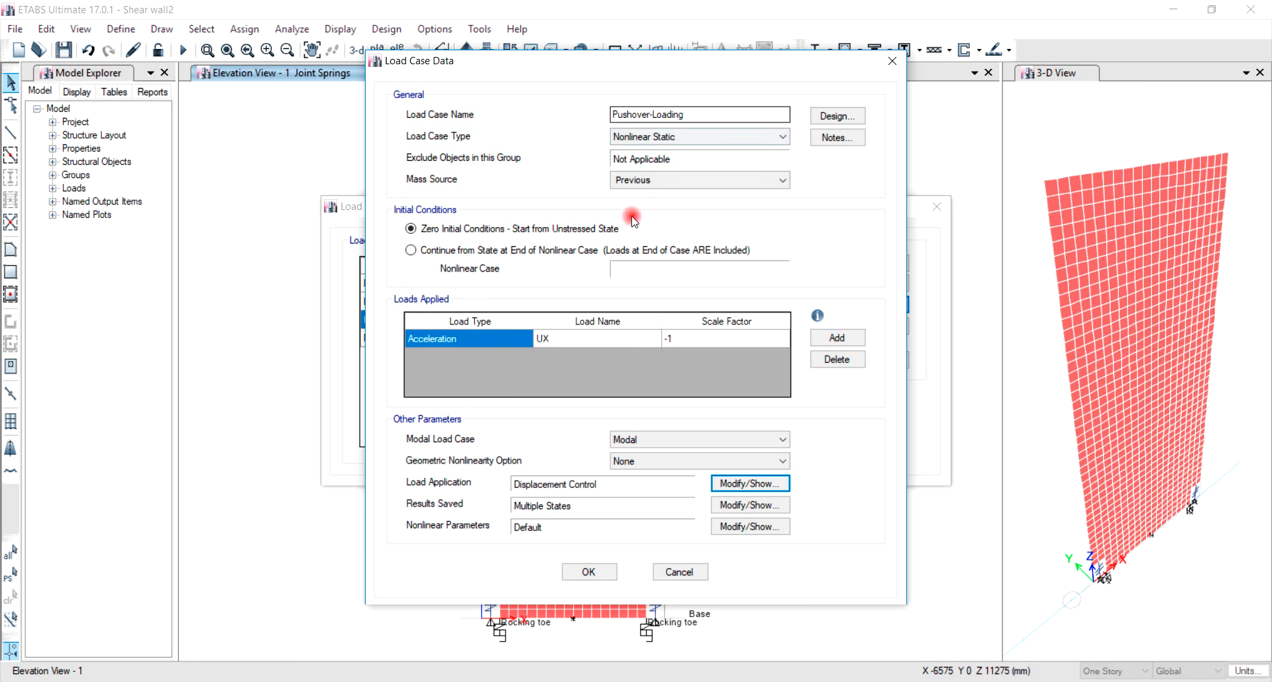
Review the Pushover-Unloading case's initial conditions, applied loads and other parameters, and accept the load case definitions
click(607, 568)
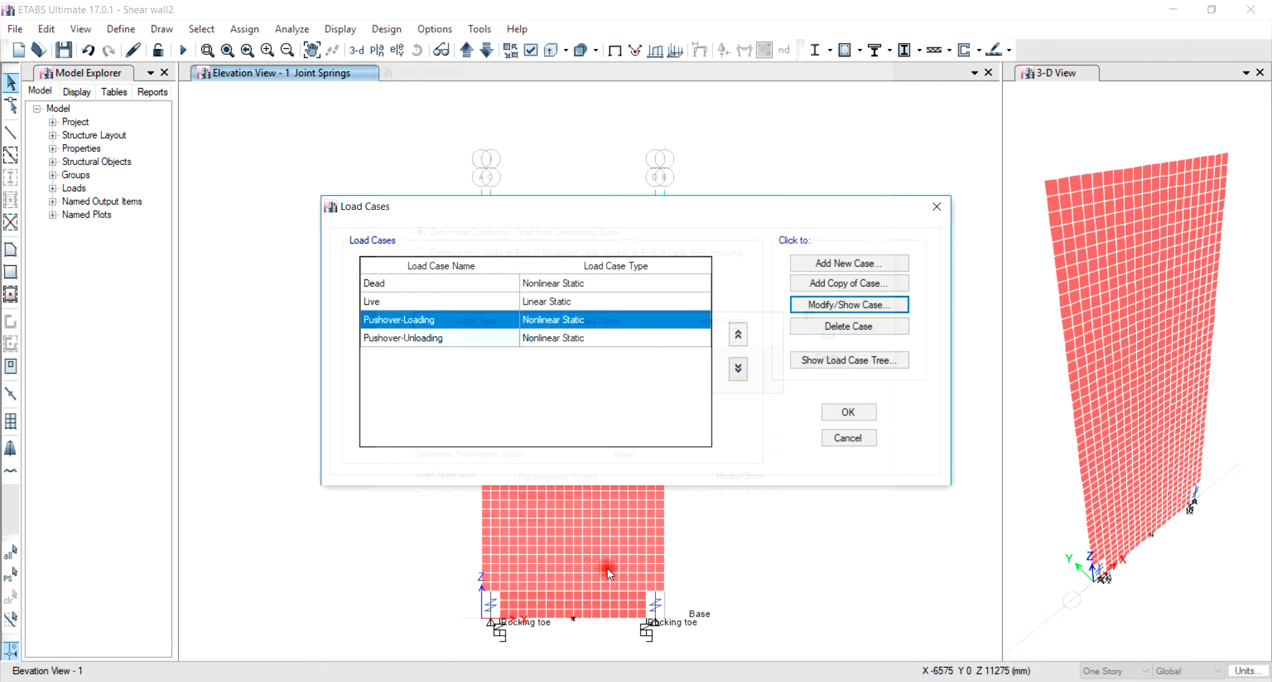
click(439, 342)
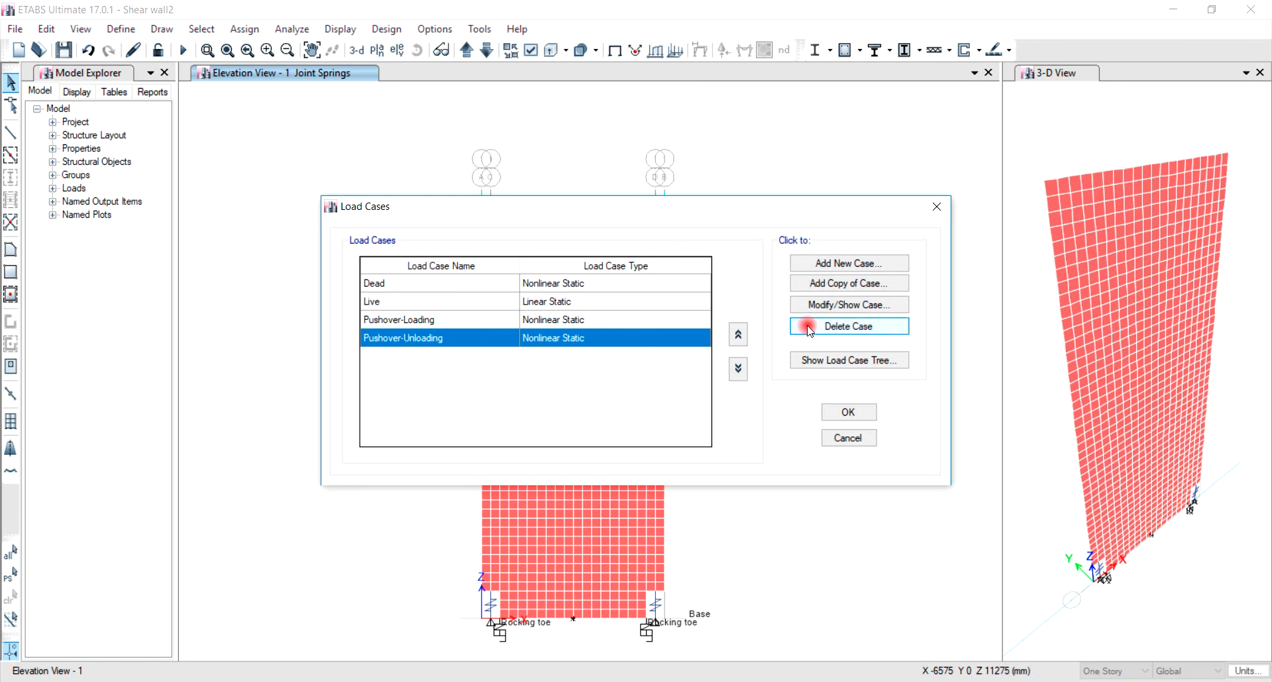
click(816, 310)
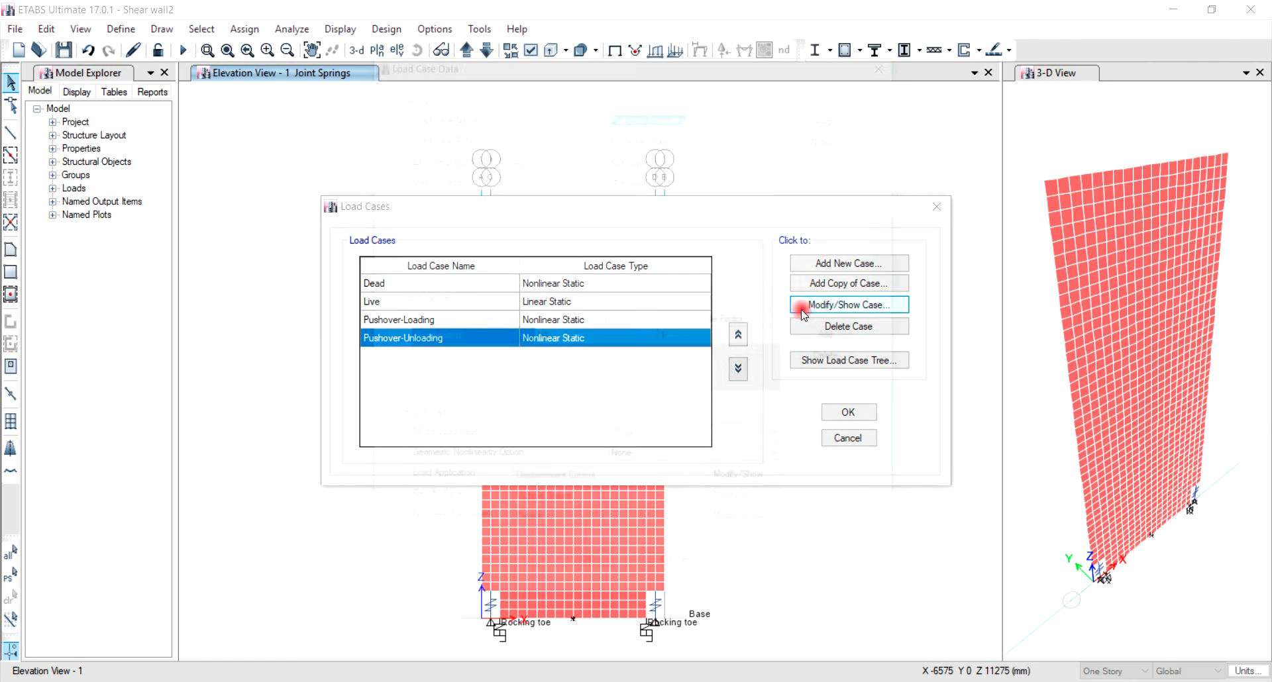
click(709, 114)
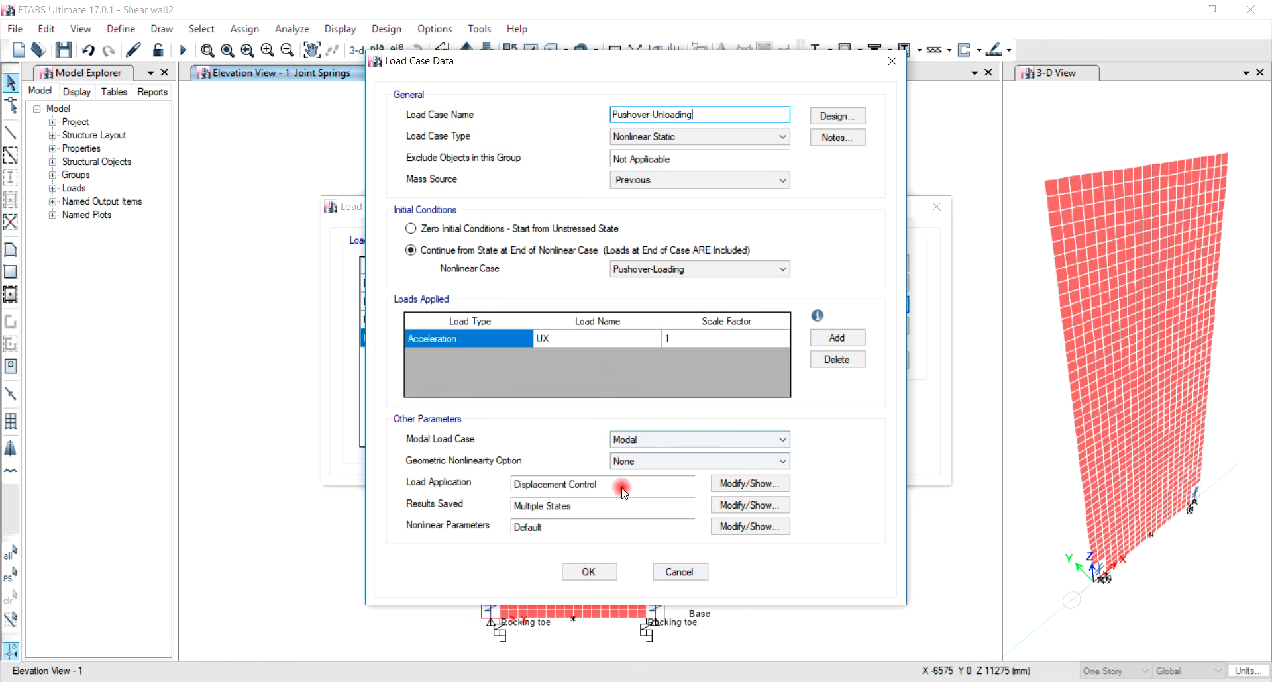
click(589, 572)
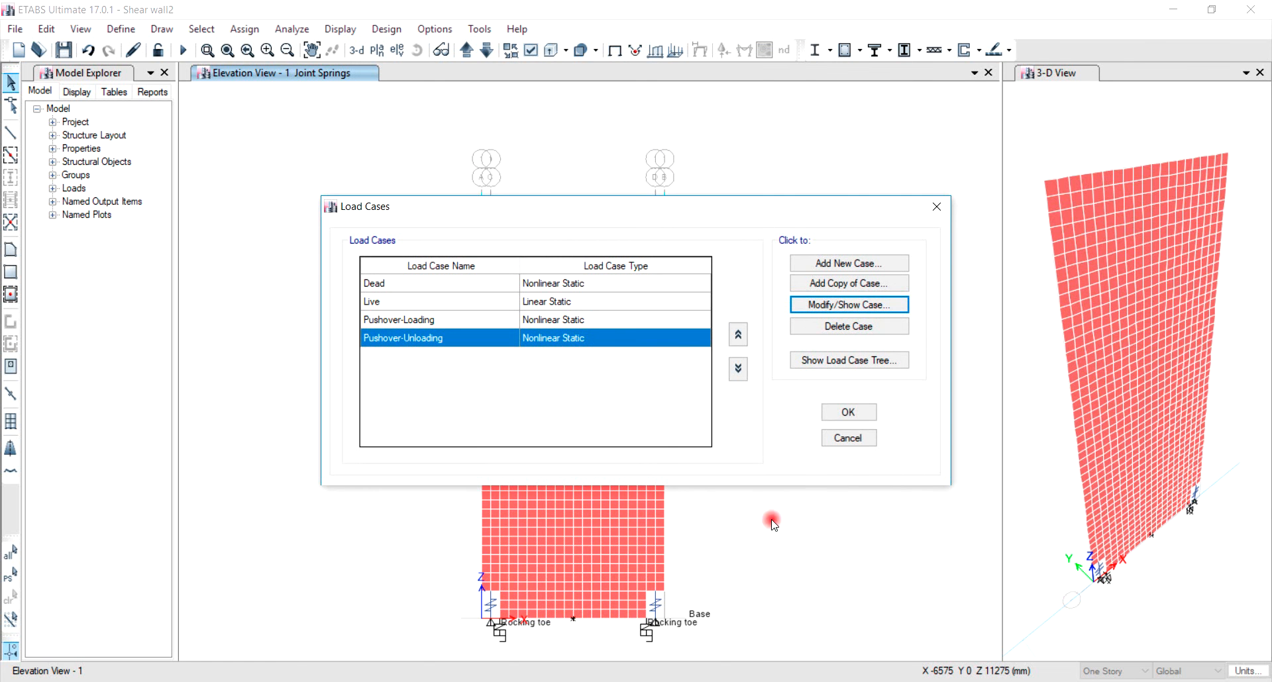
click(857, 412)
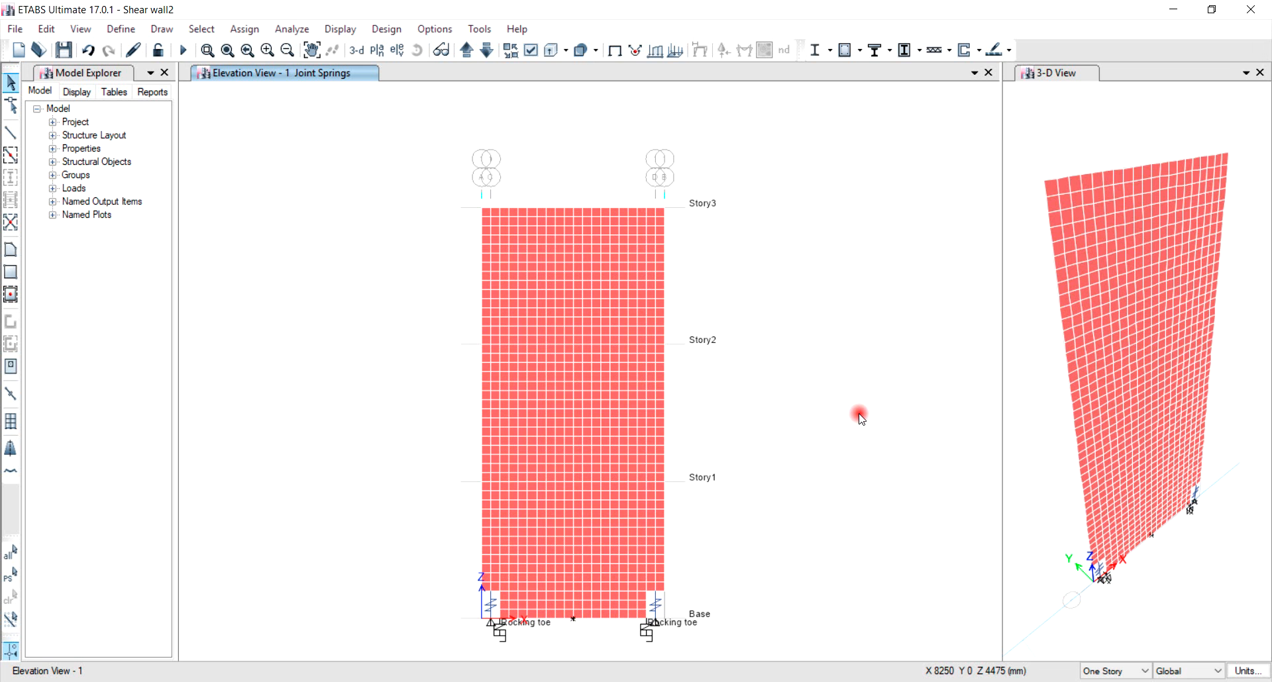
Run the analysis and display the Pushover-Loading deformed shape at step number 100 in the elevation view
click(184, 51)
click(241, 192)
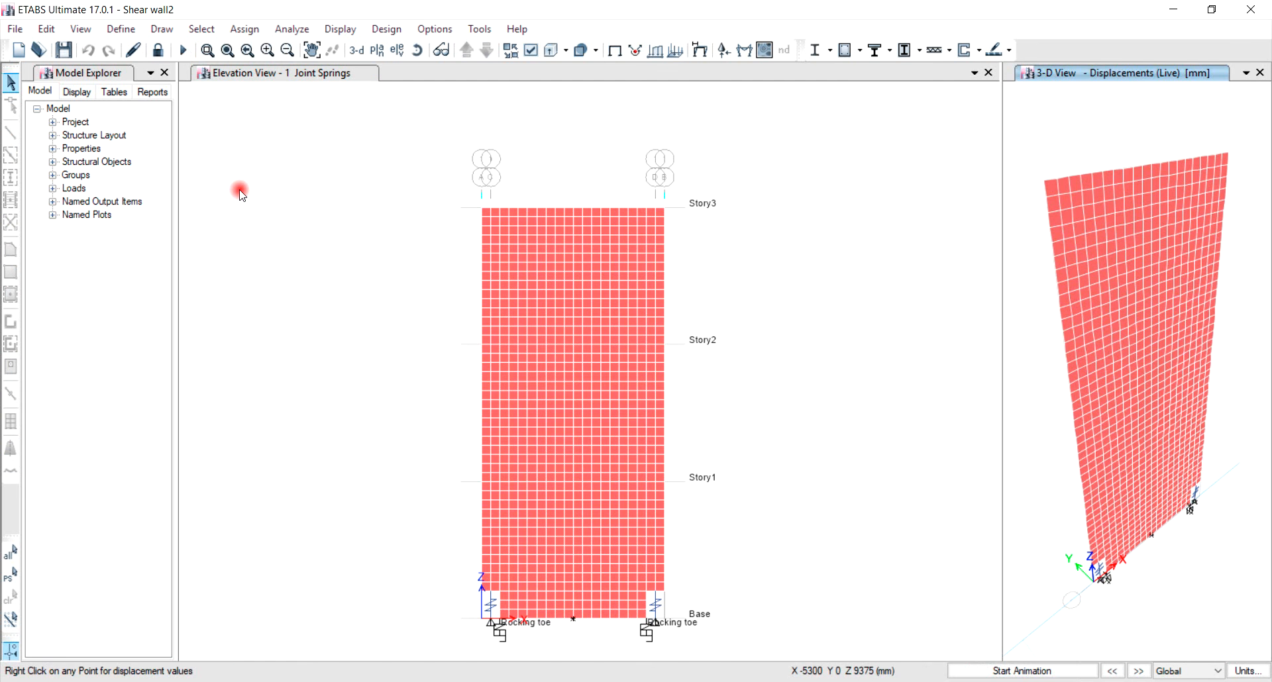
click(350, 74)
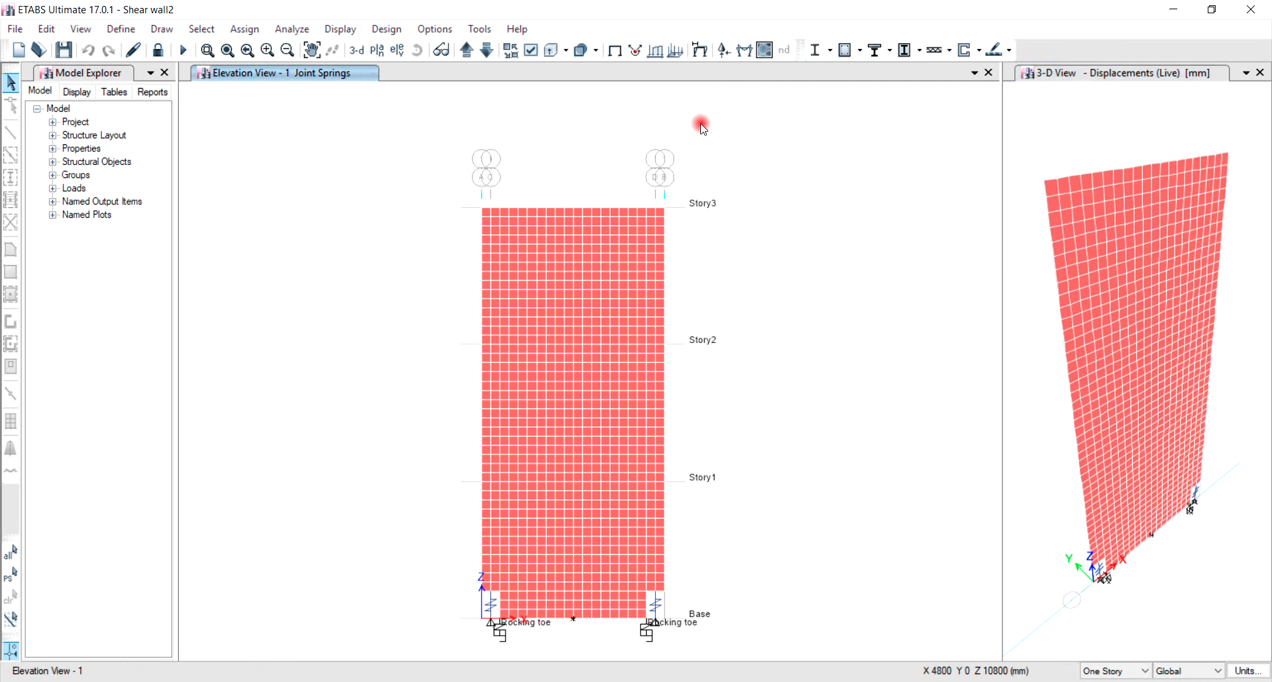
click(705, 54)
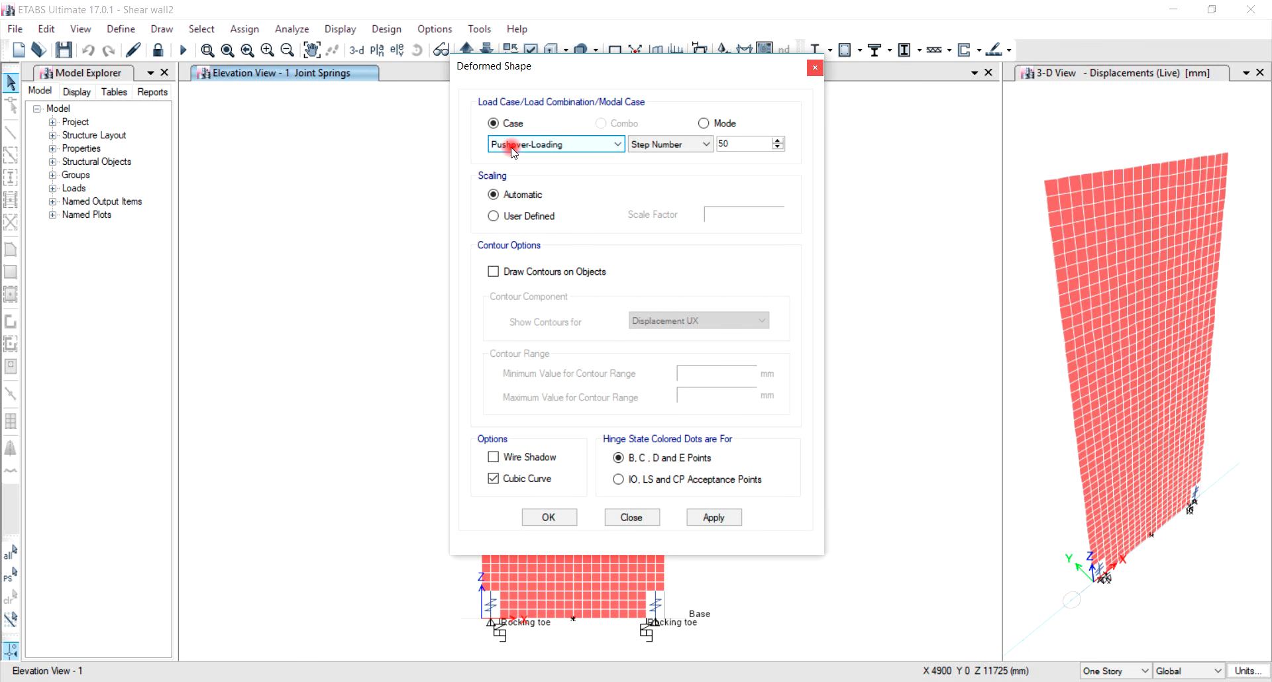
drag(747, 140, 703, 139)
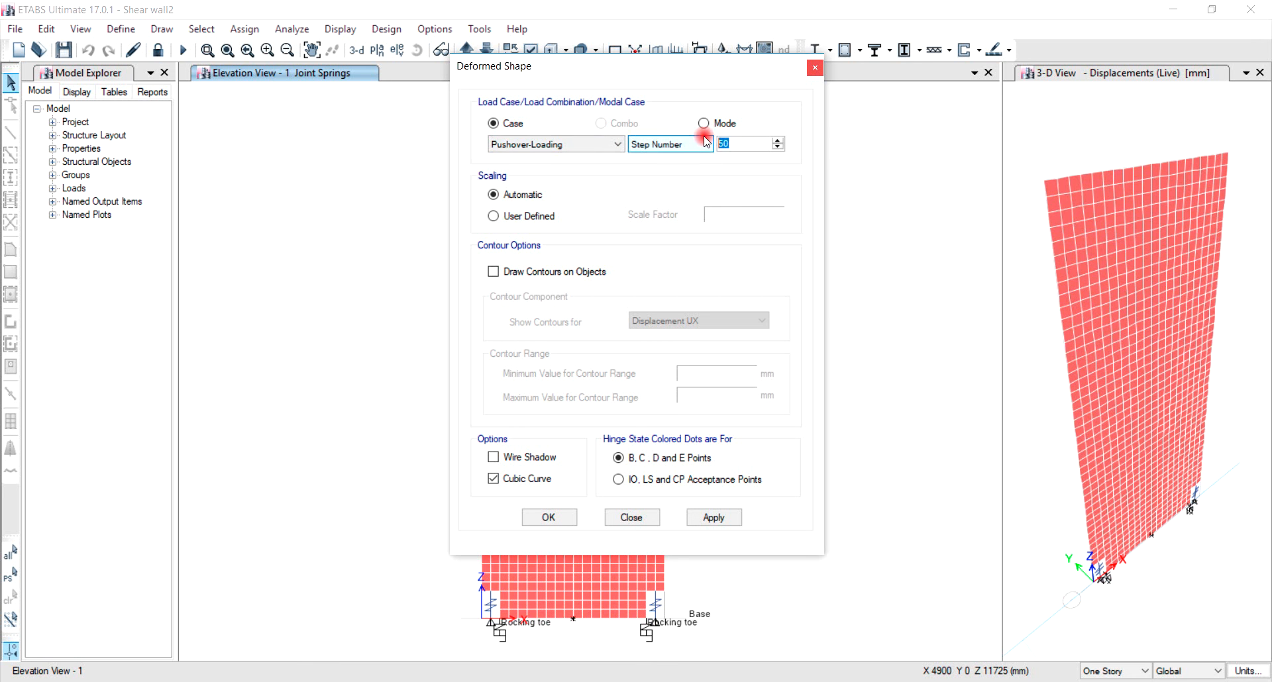
text(100)
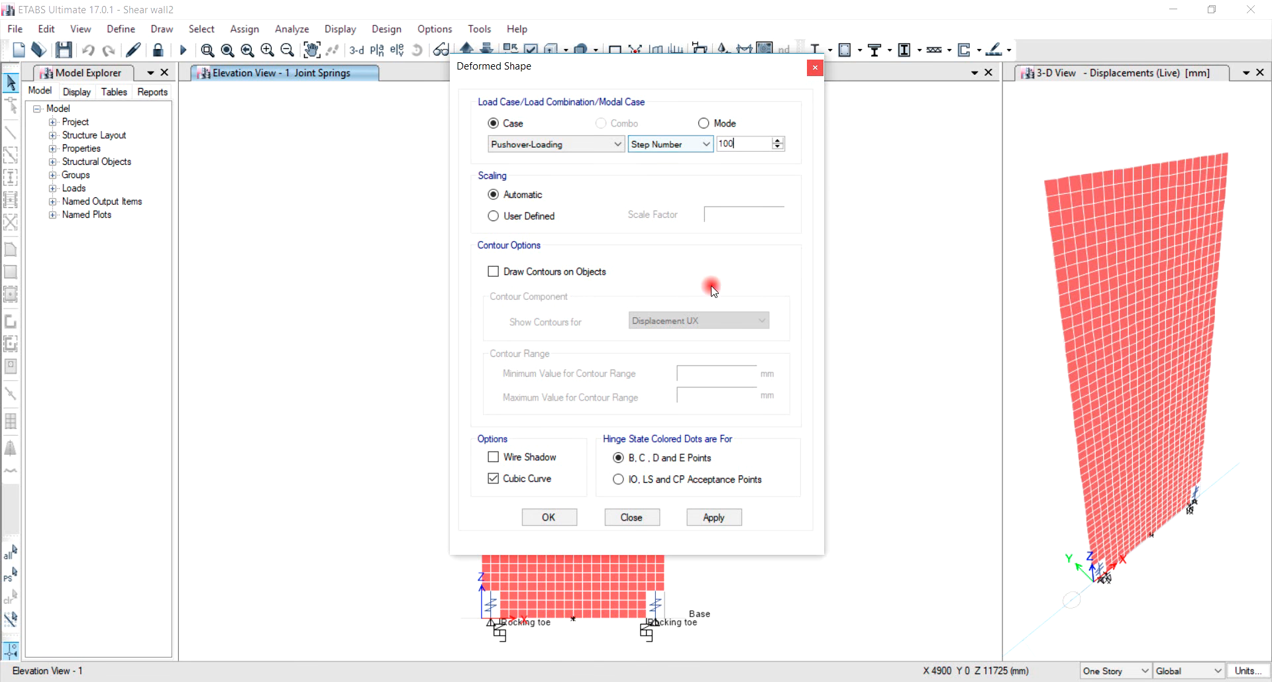
click(557, 516)
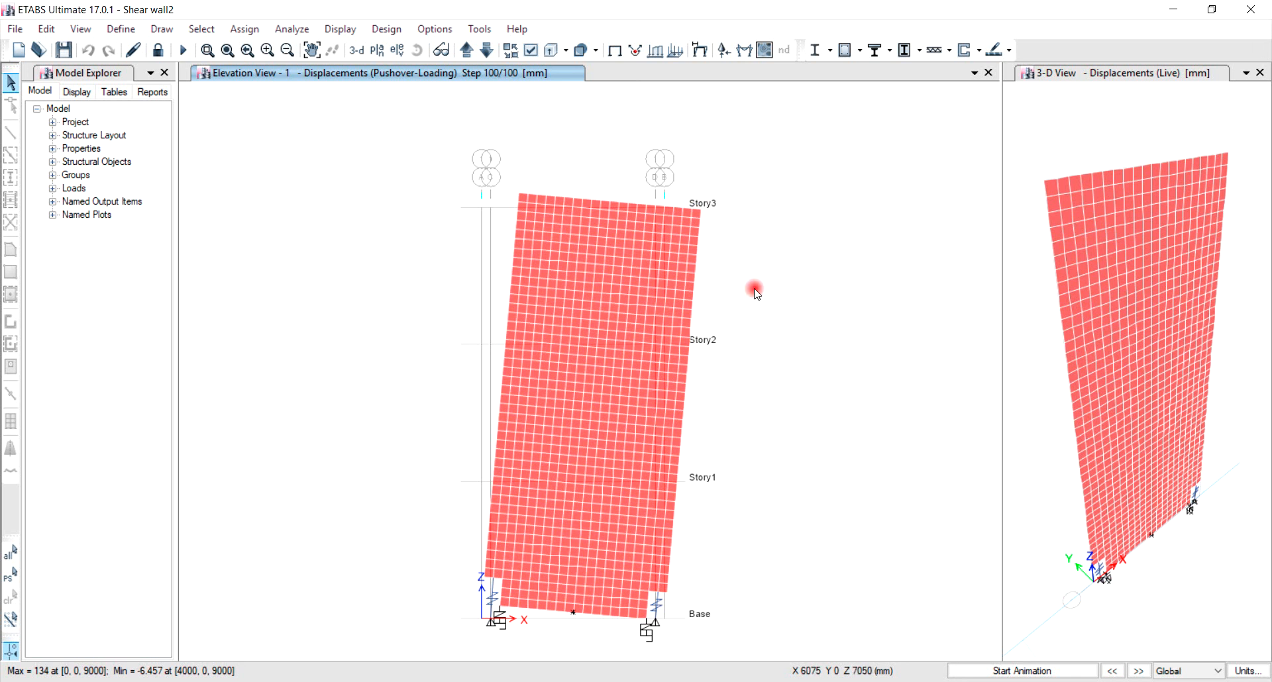
Inspect the joint displacements at the wall's top corner, at the damper links' upper ends and along the wall base
mouse_move(702, 212)
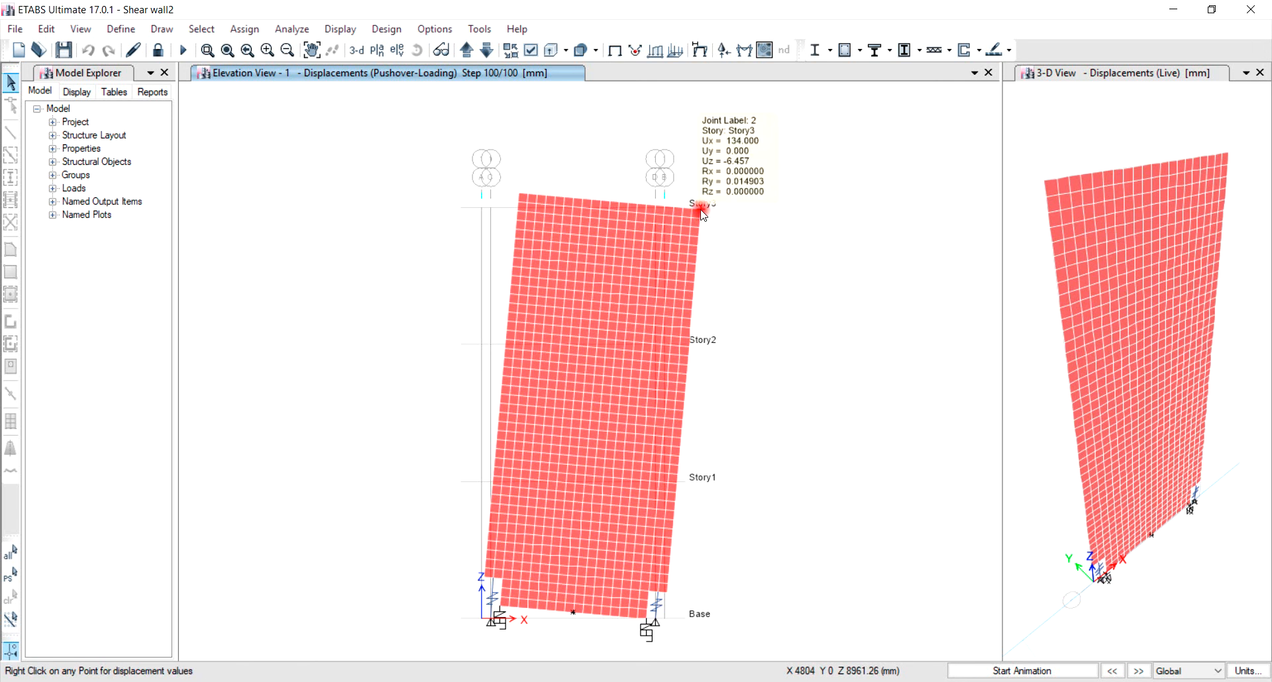
right_click(673, 418)
right_click(475, 624)
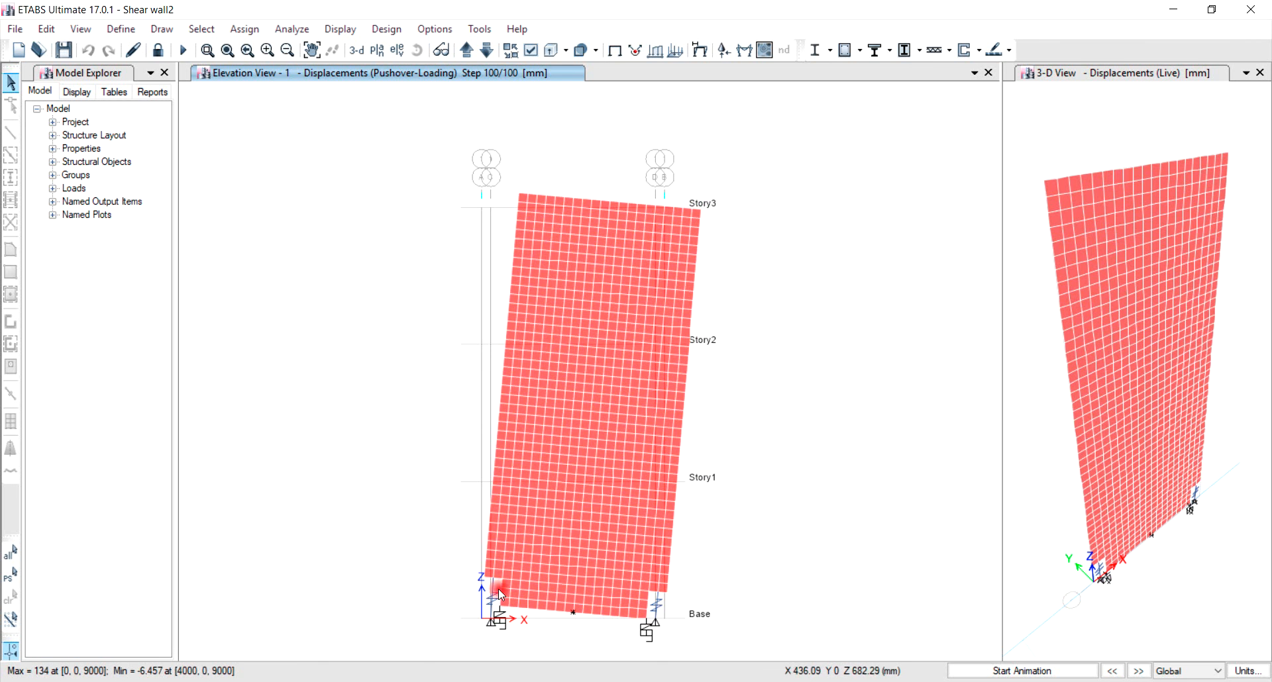
right_click(500, 606)
right_click(492, 576)
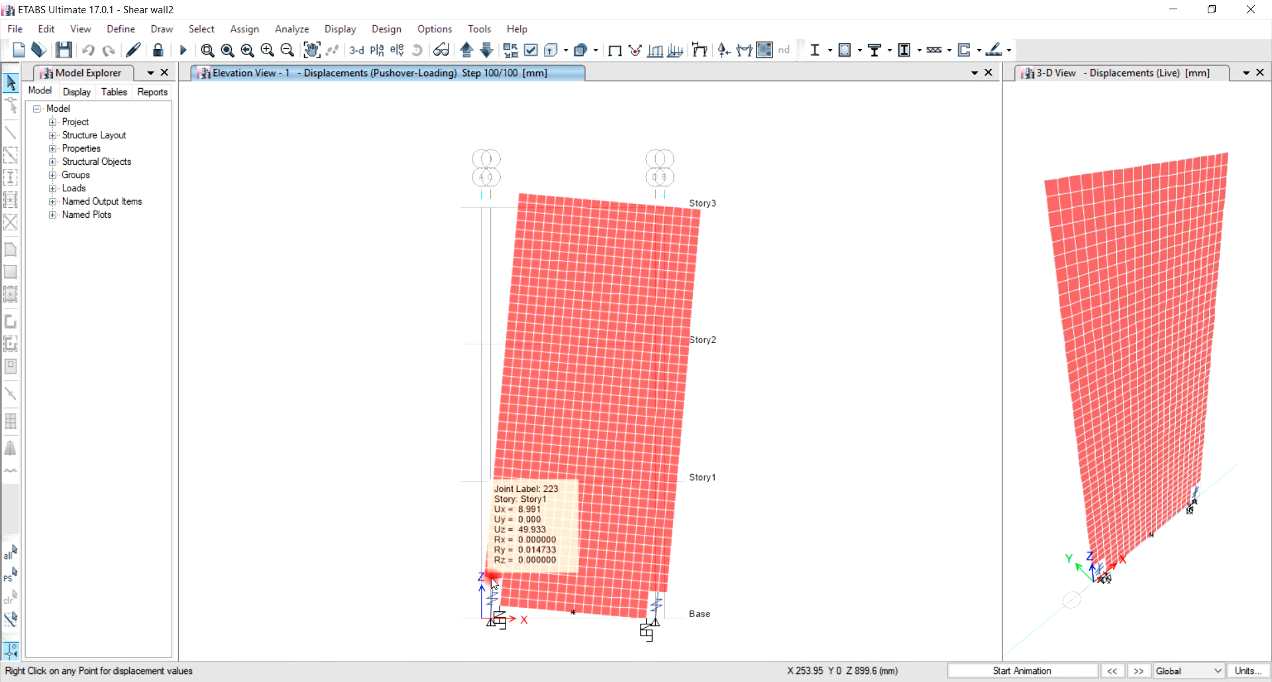
right_click(514, 604)
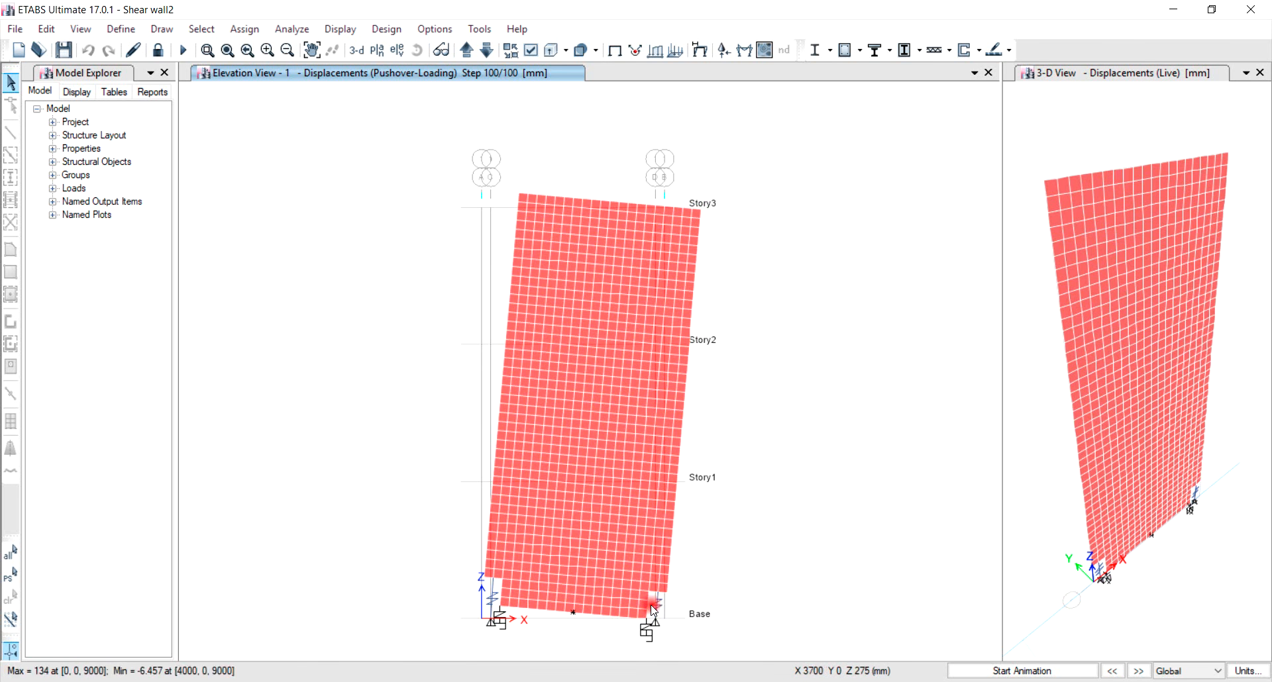
right_click(659, 591)
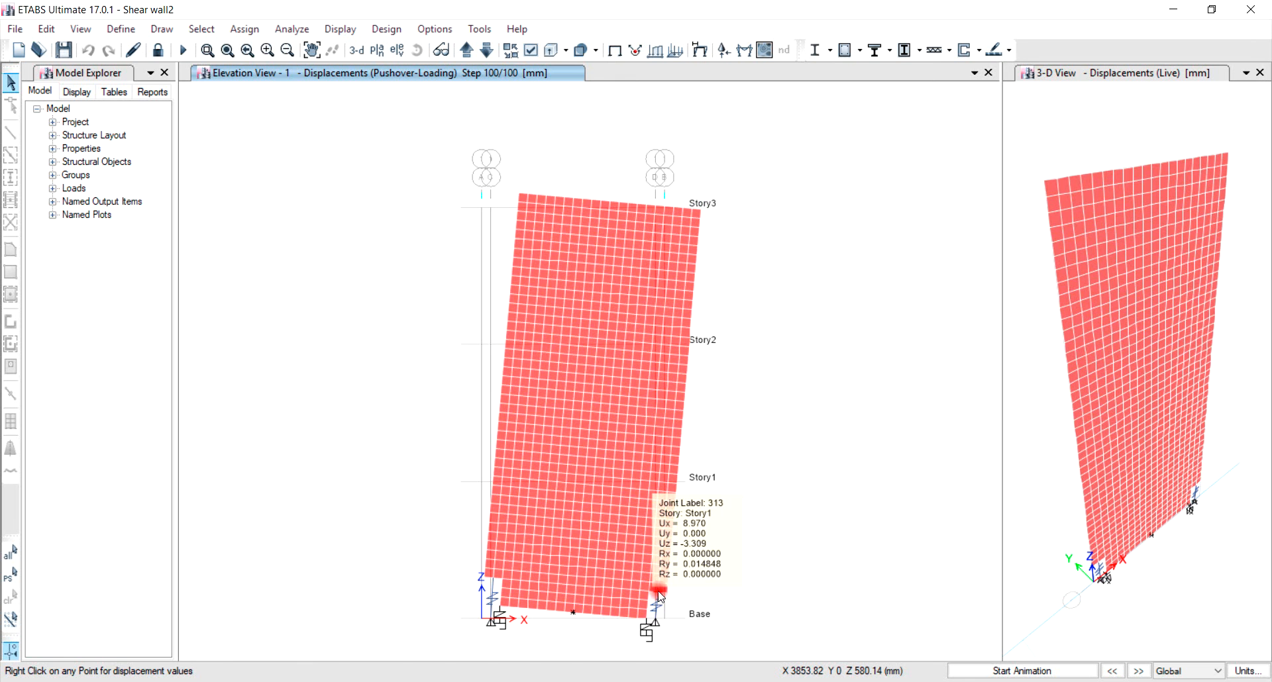
click(597, 647)
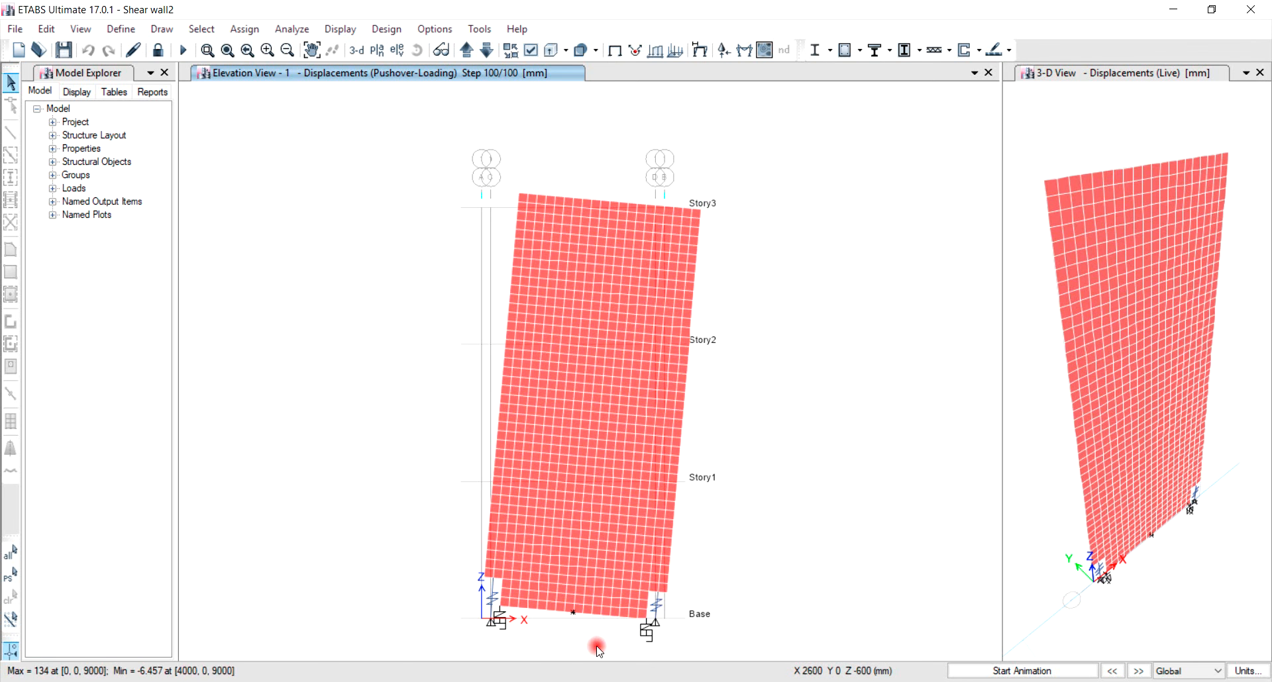
right_click(571, 612)
right_click(573, 614)
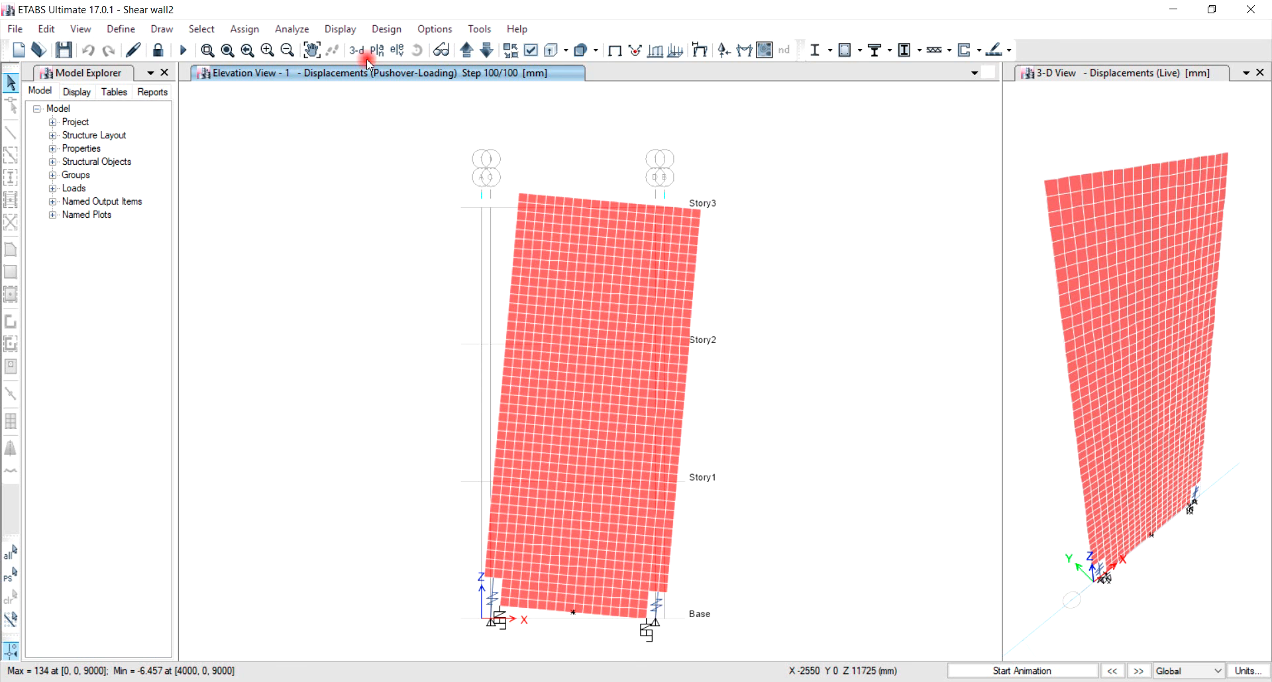
Plot the Pushover-Loading link hysteresis of axial force against U1 deformation for link K3 and link K4
click(340, 29)
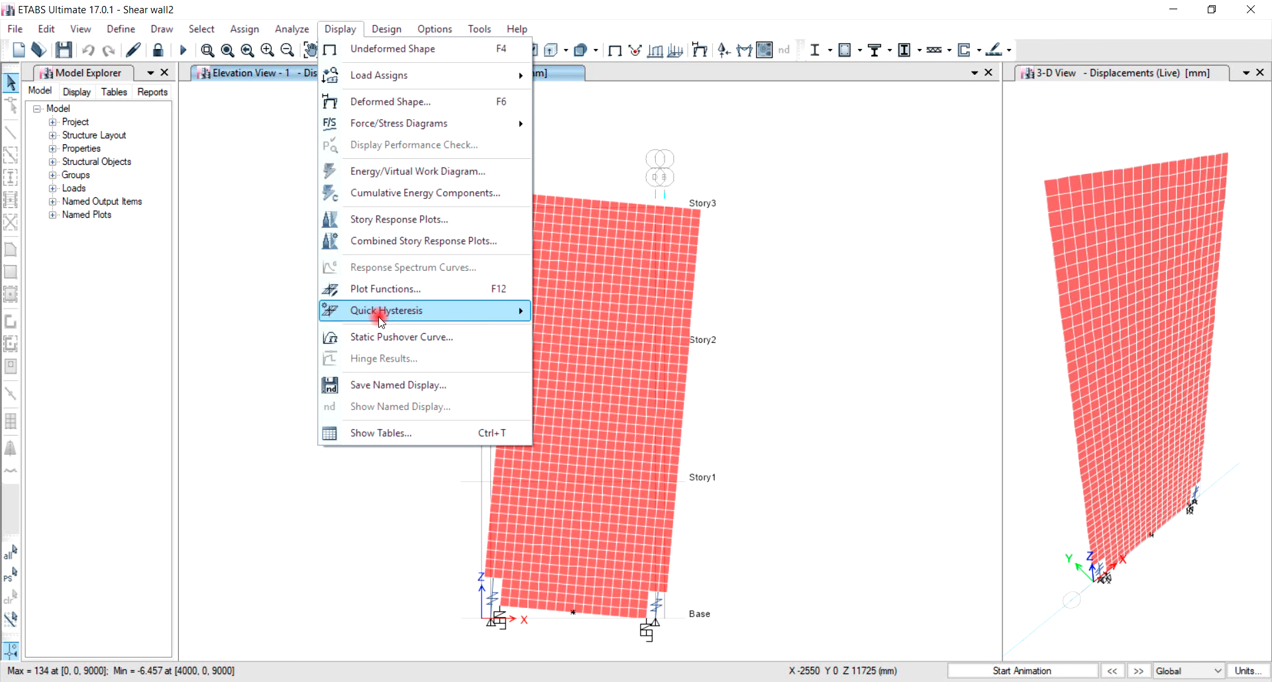
mouse_move(379, 318)
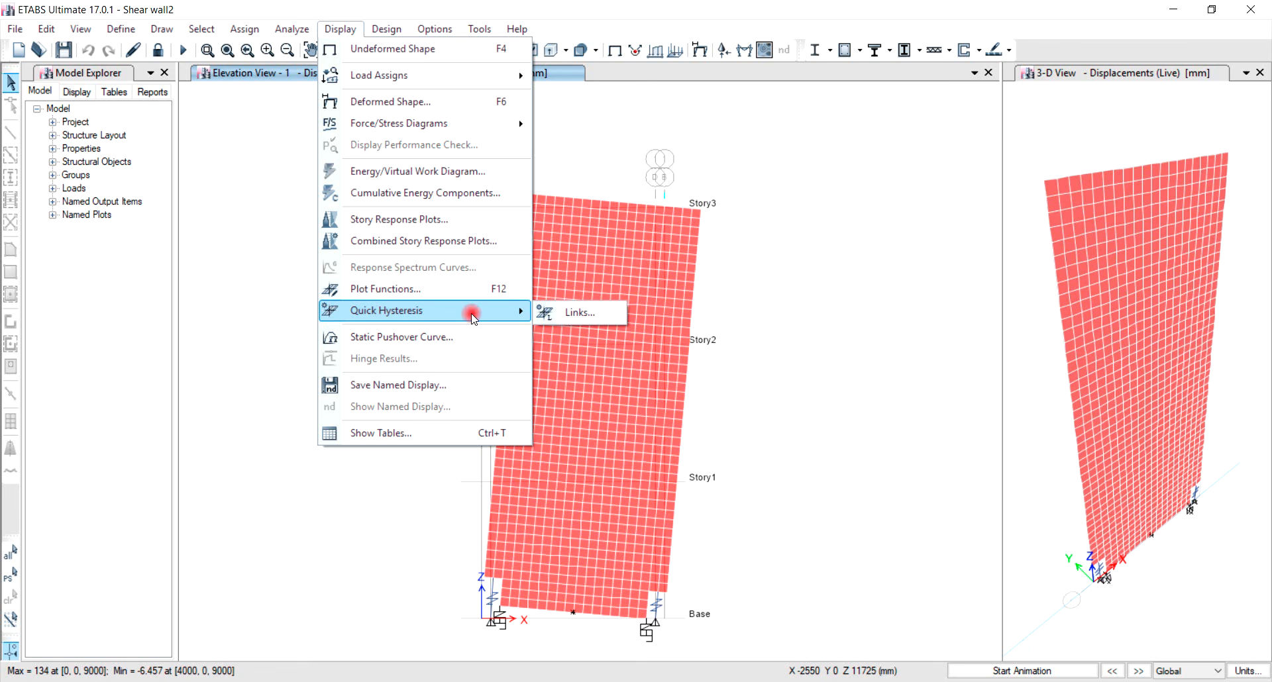
click(582, 316)
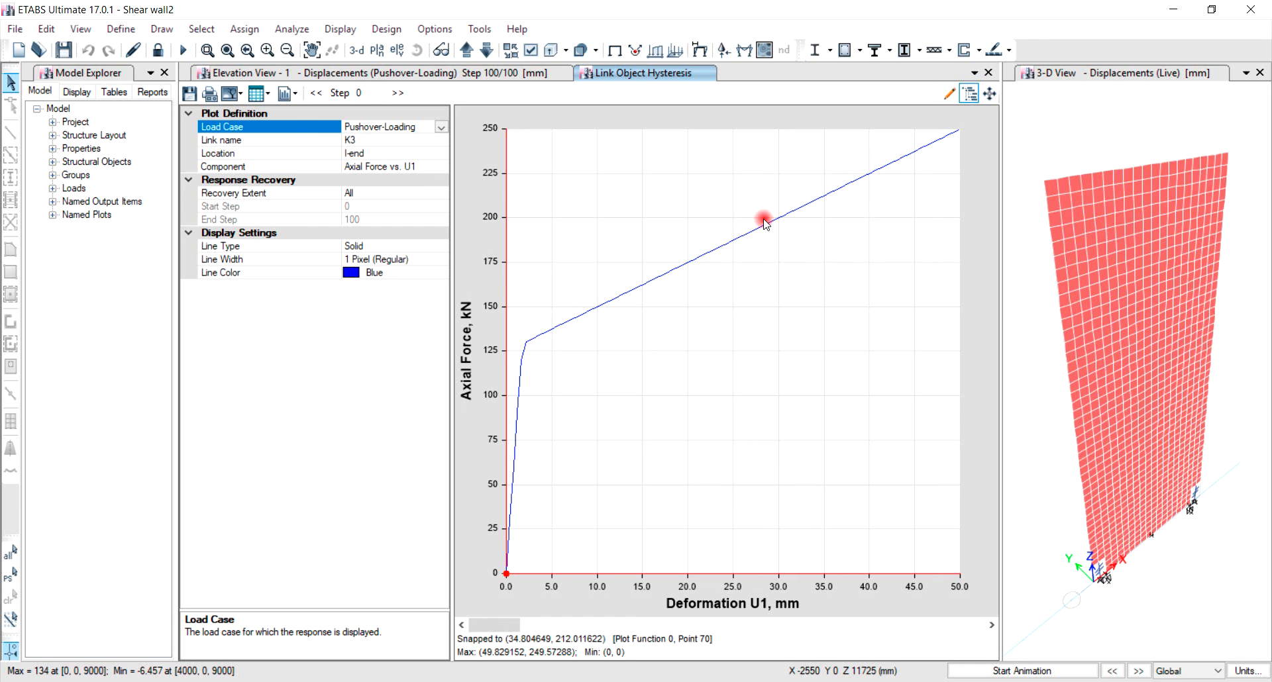
click(407, 140)
click(442, 141)
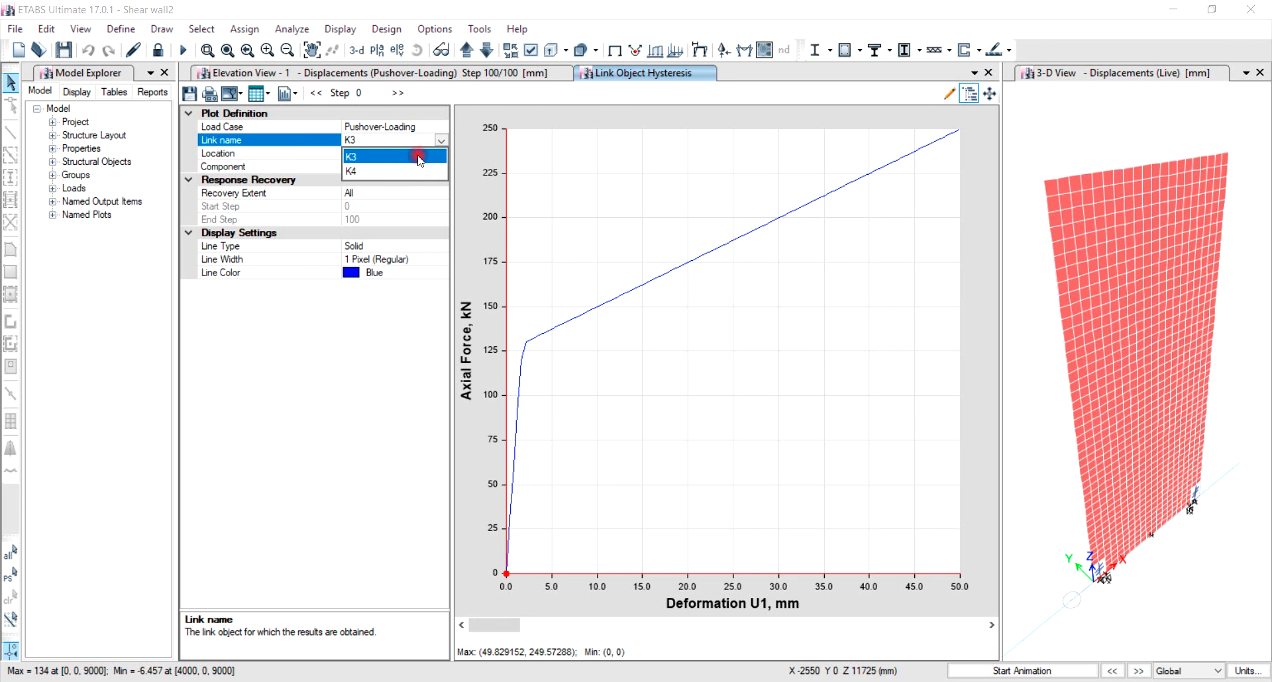
click(382, 172)
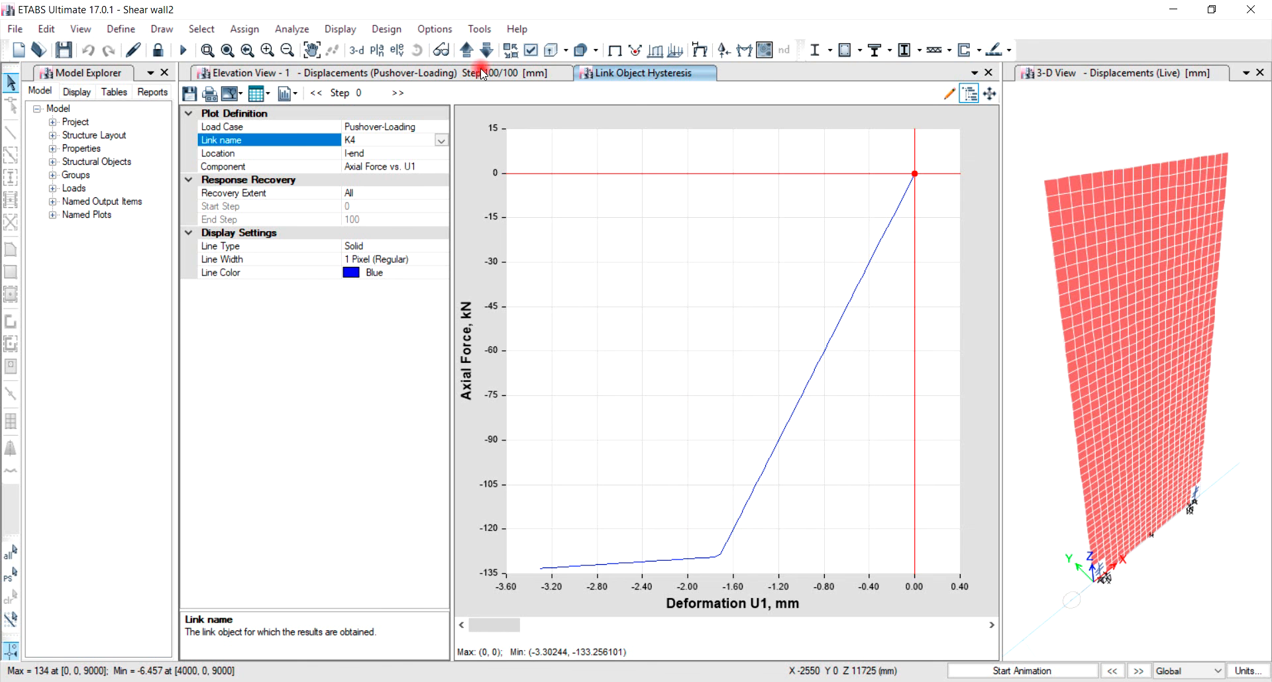
Display the static pushover curve of base shear against monitored displacement for Pushover-Loading and for Pushover-Unloading
click(343, 29)
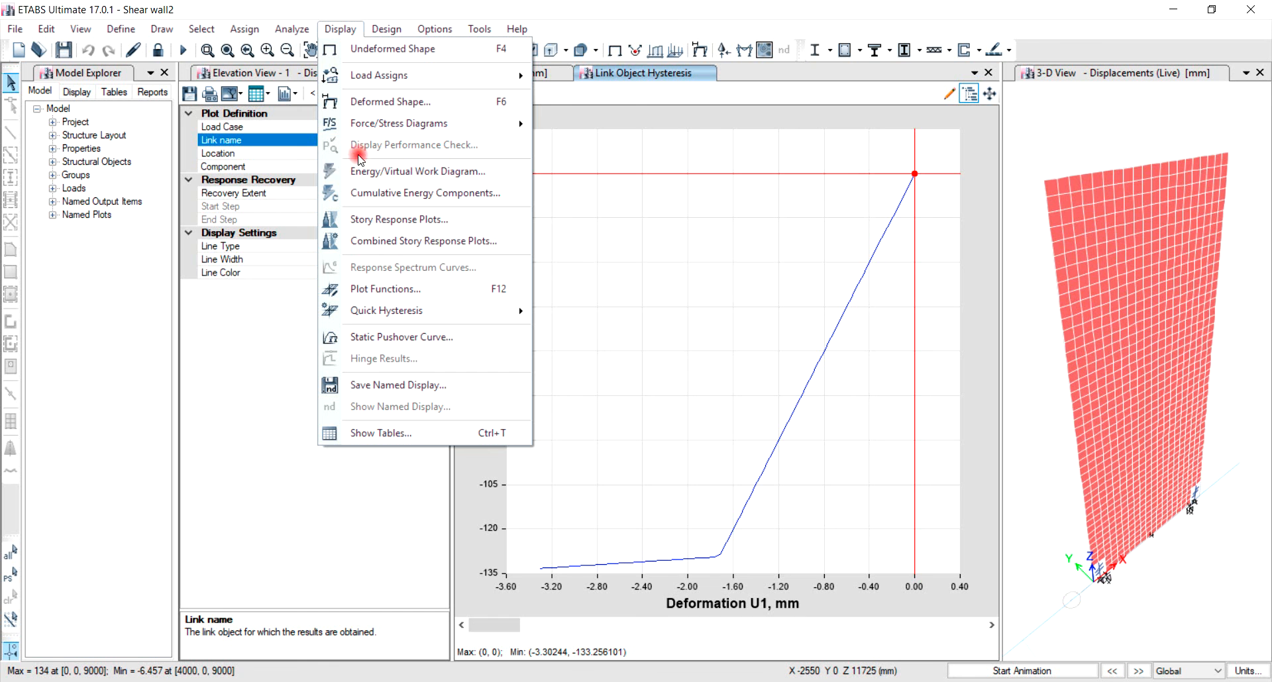
click(391, 338)
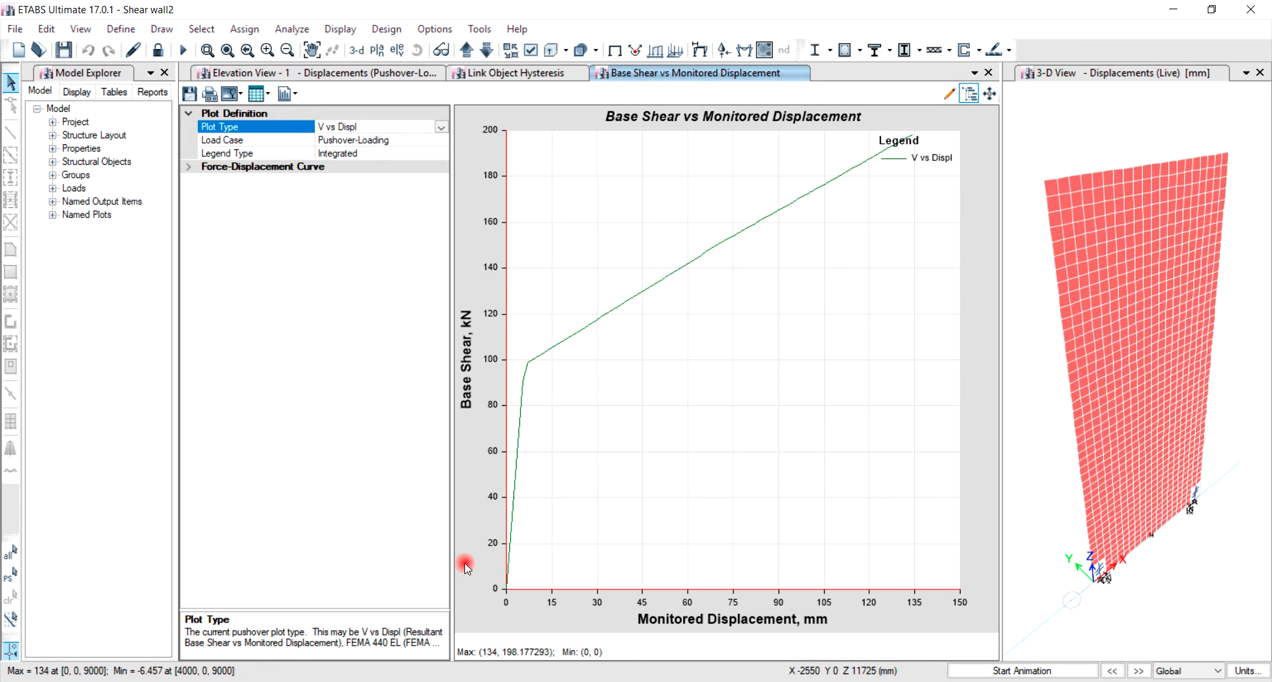
click(521, 437)
click(443, 142)
click(442, 141)
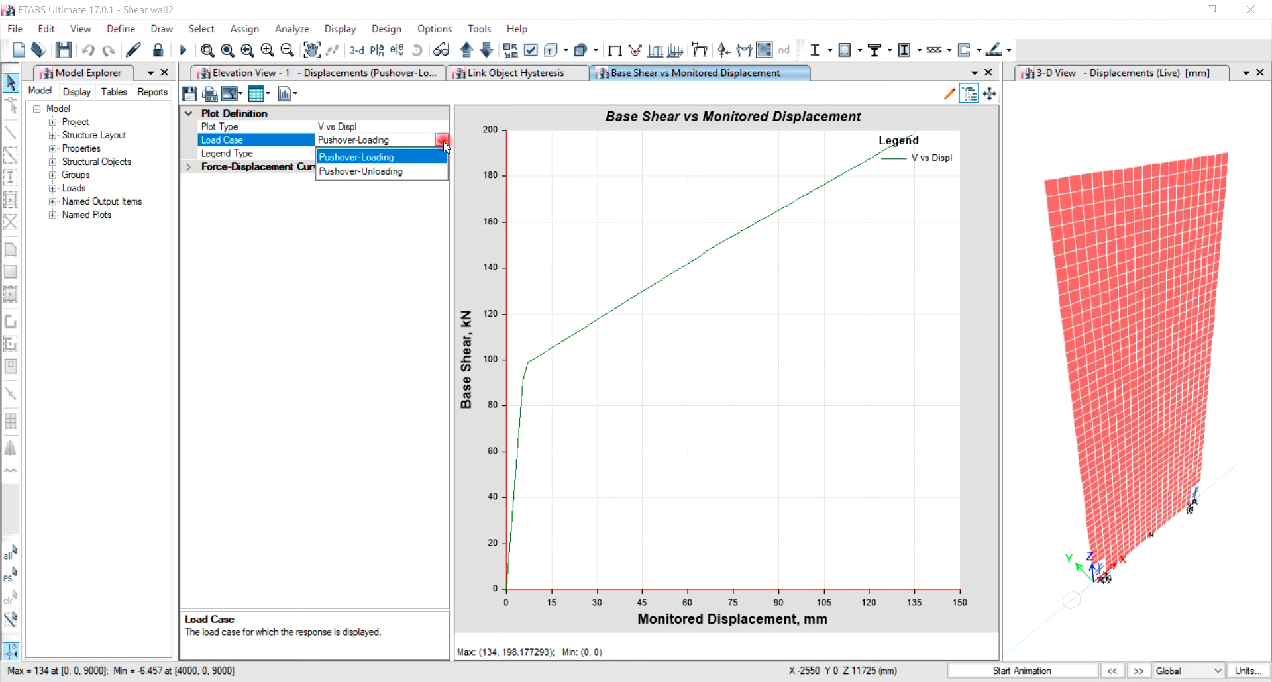
click(397, 172)
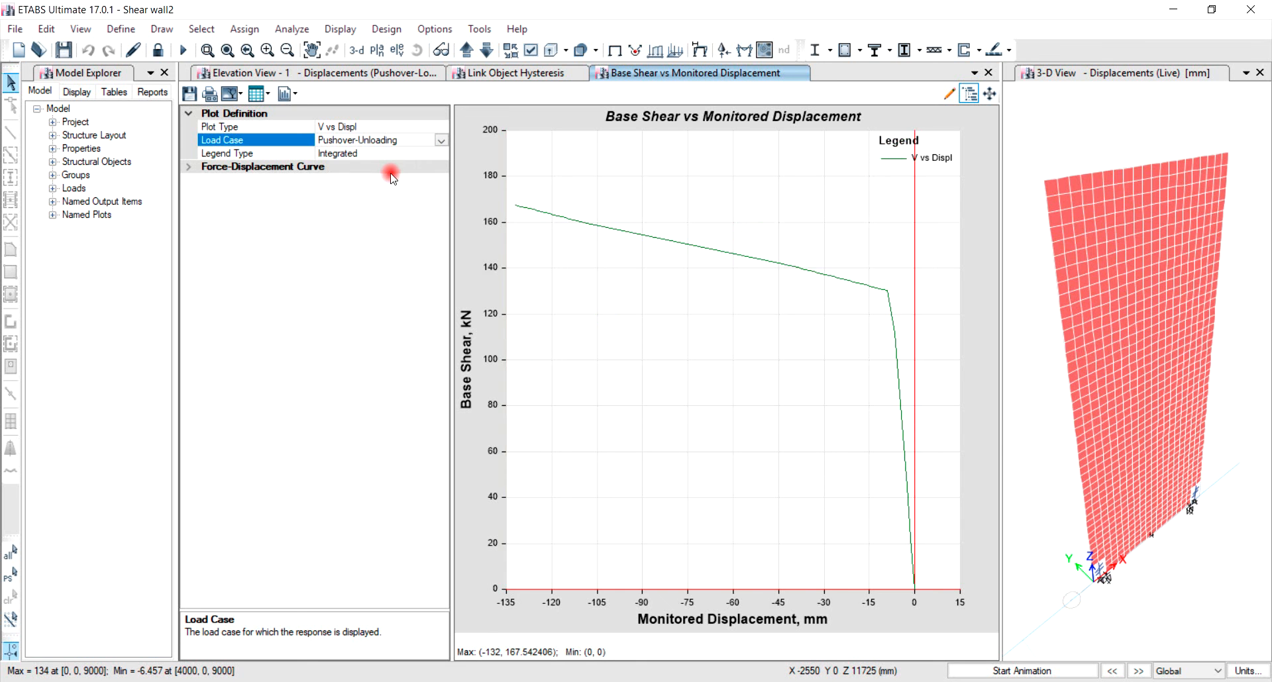